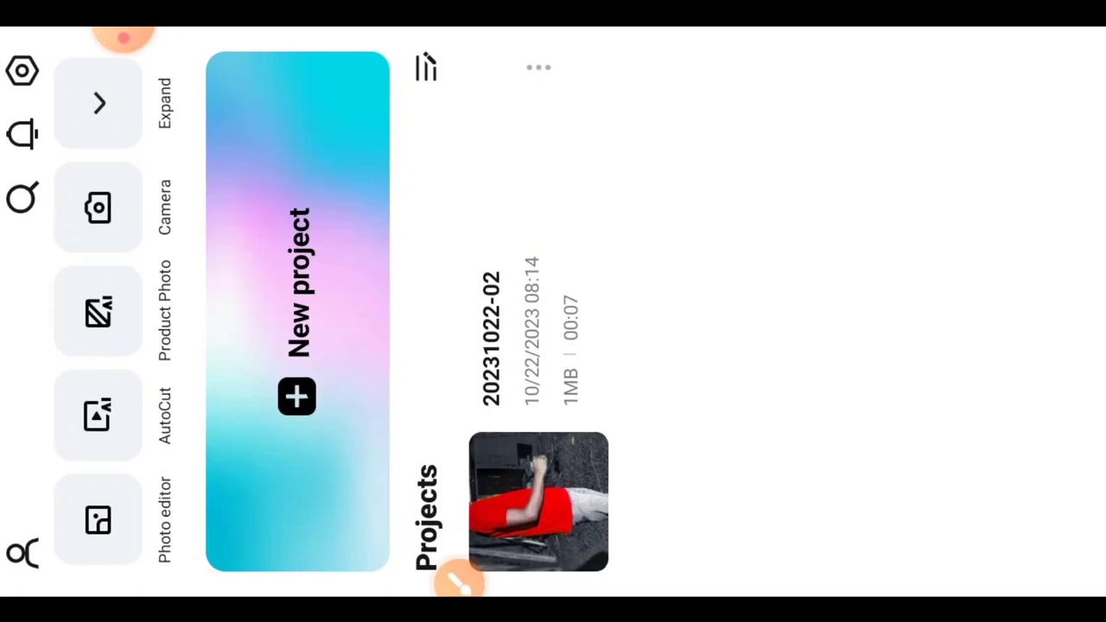
Create a new project holding the cricket batsman photo from the phone's Photos gallery.
{"action": "left_click", "coordinate": [296, 396]}
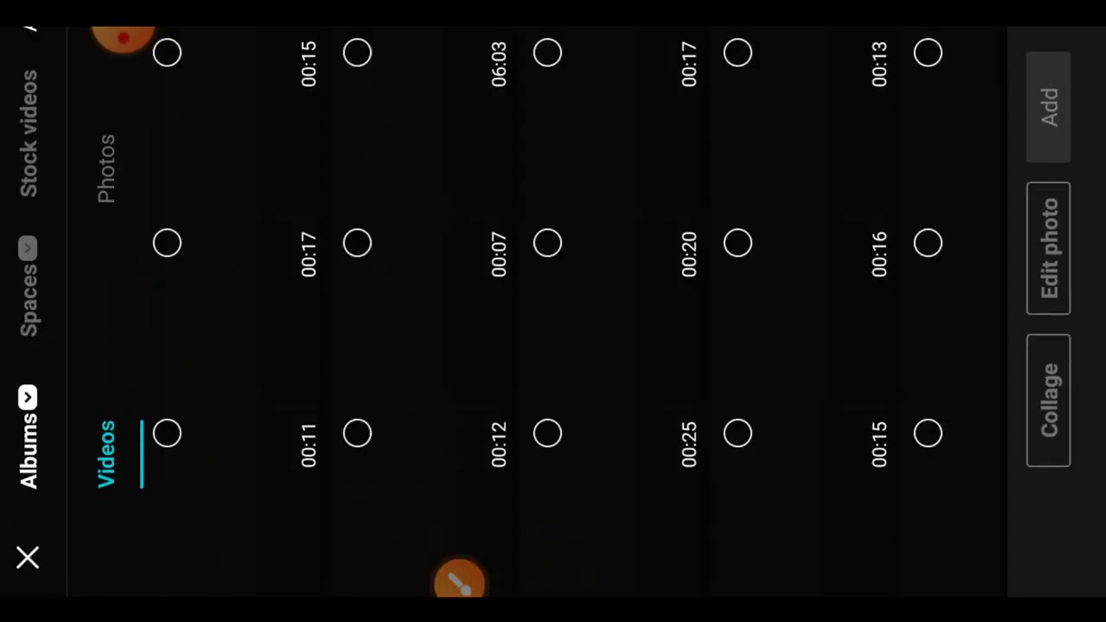
{"action": "left_click", "coordinate": [105, 168]}
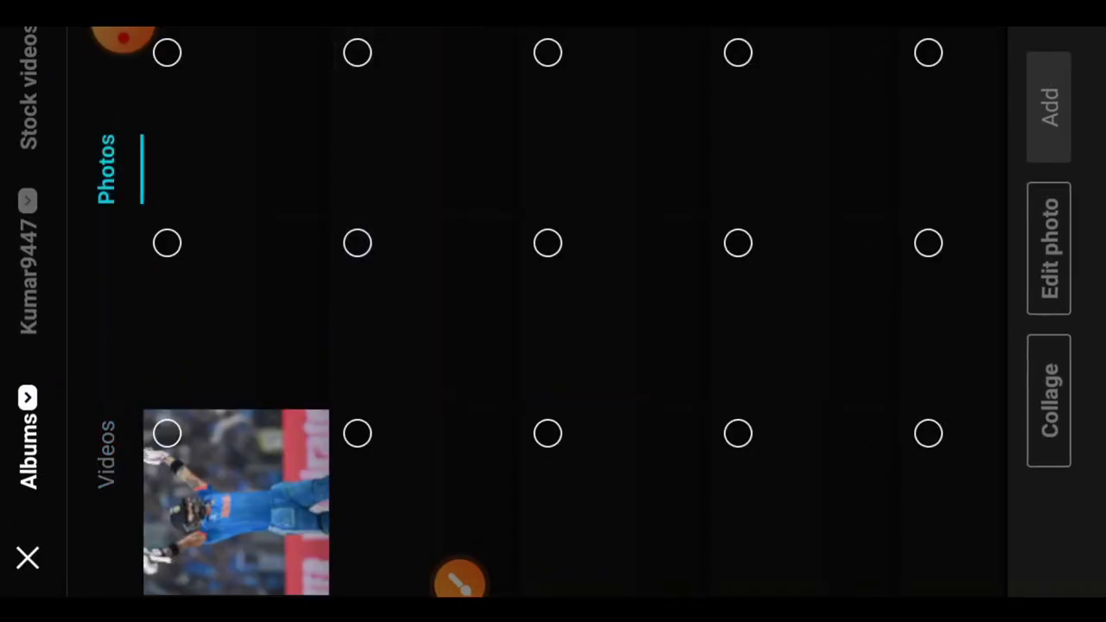
{"action": "left_click", "coordinate": [167, 433]}
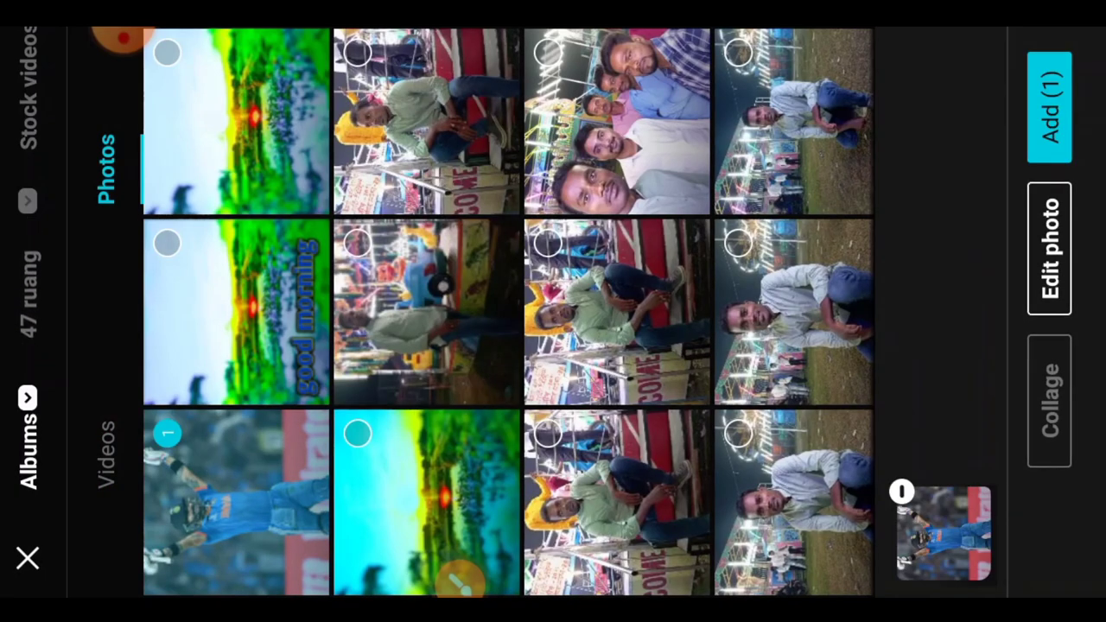
{"action": "left_click", "coordinate": [1050, 108]}
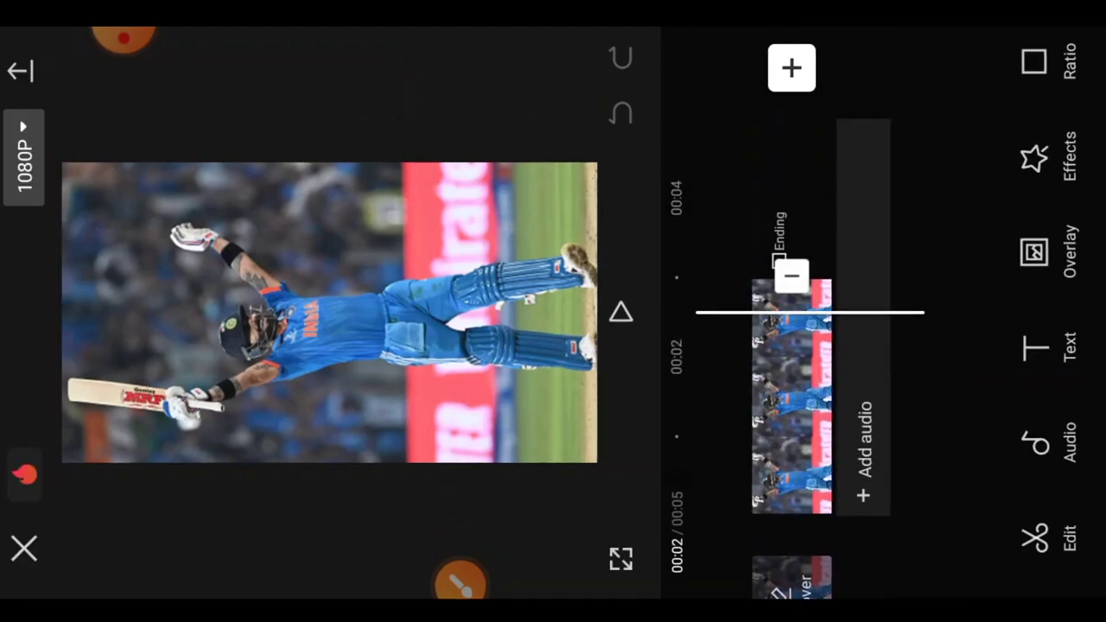
Delete CapCut's default ending clip from the timeline.
{"action": "left_click", "coordinate": [791, 294]}
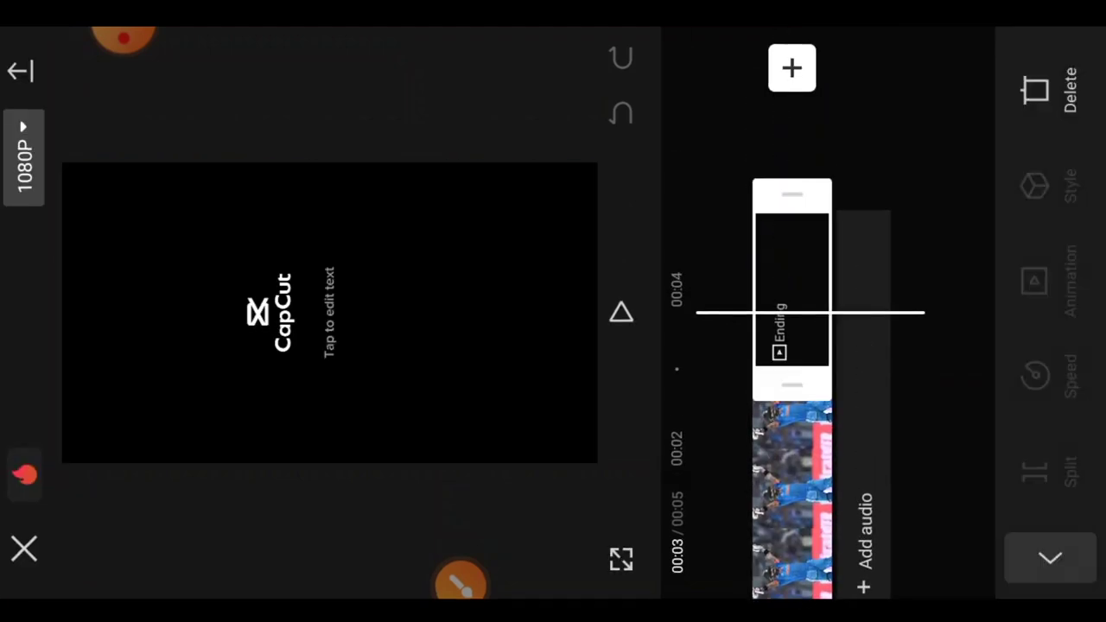
{"action": "left_click", "coordinate": [1035, 90]}
{"action": "left_click_drag", "start_coordinate": [792, 259], "coordinate": [791, 363]}
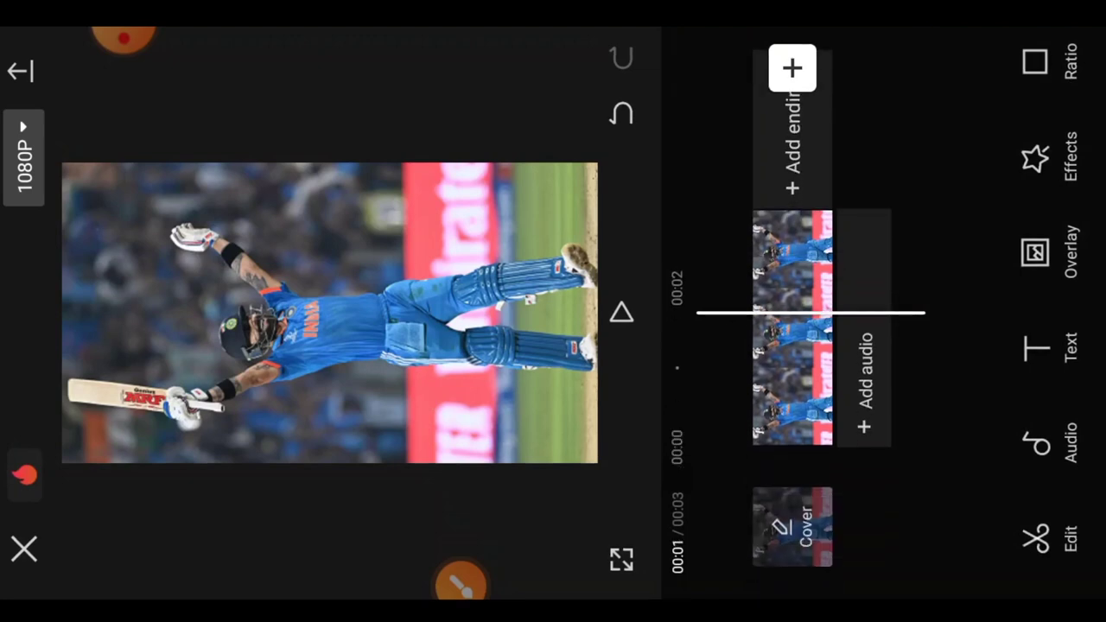
Drag the cricket photo clip's trim handle to stretch it to about five seconds.
{"action": "left_click", "coordinate": [792, 346]}
{"action": "left_click_drag", "start_coordinate": [791, 192], "coordinate": [792, 296]}
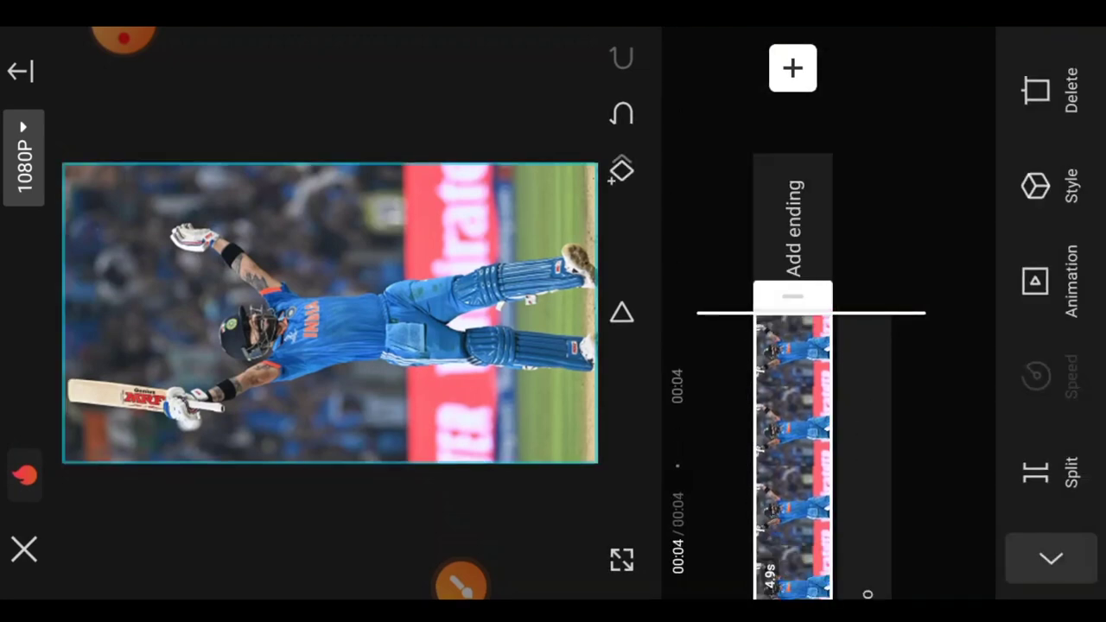
{"action": "left_click", "coordinate": [1050, 557]}
{"action": "left_click", "coordinate": [791, 432]}
{"action": "left_click_drag", "start_coordinate": [792, 296], "coordinate": [792, 210]}
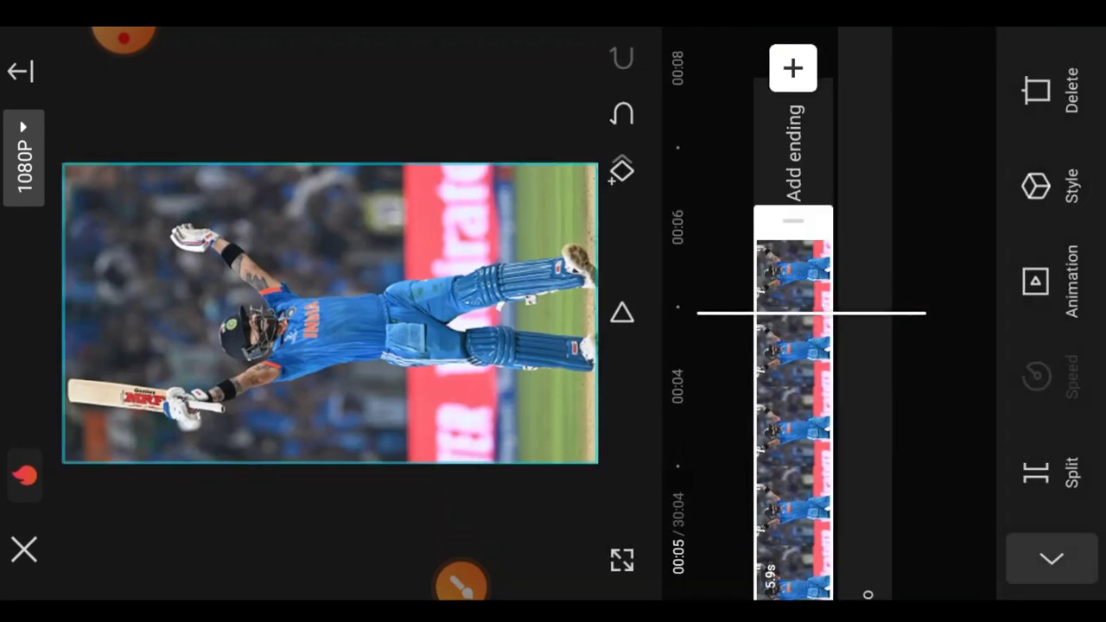
{"action": "left_click", "coordinate": [1037, 560]}
{"action": "scroll", "coordinate": [793, 346], "scroll_direction": "down", "scroll_amount": 5}
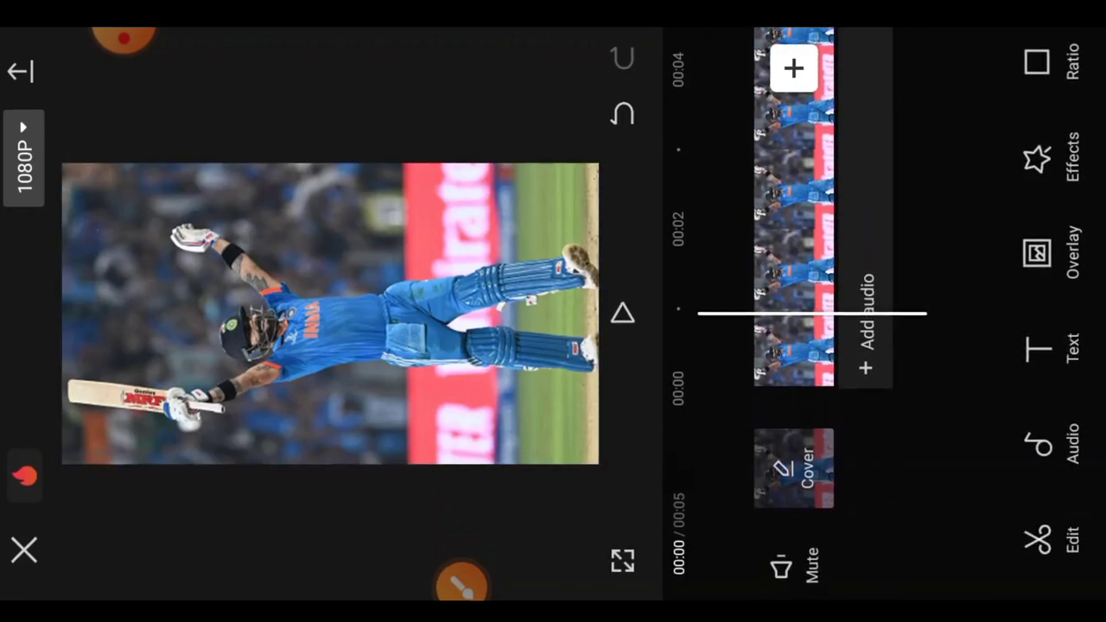
Split the cricket photo clip at the playhead into several short pieces.
{"action": "left_click", "coordinate": [1037, 539]}
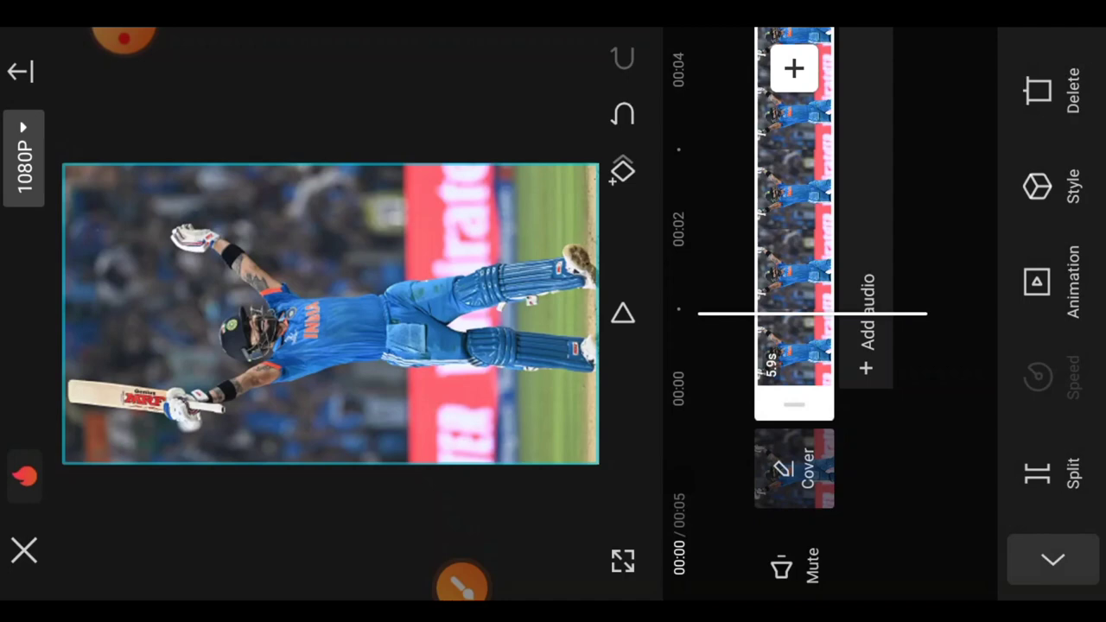
{"action": "left_click", "coordinate": [1053, 559]}
{"action": "scroll", "coordinate": [793, 346], "scroll_direction": "up", "scroll_amount": 2}
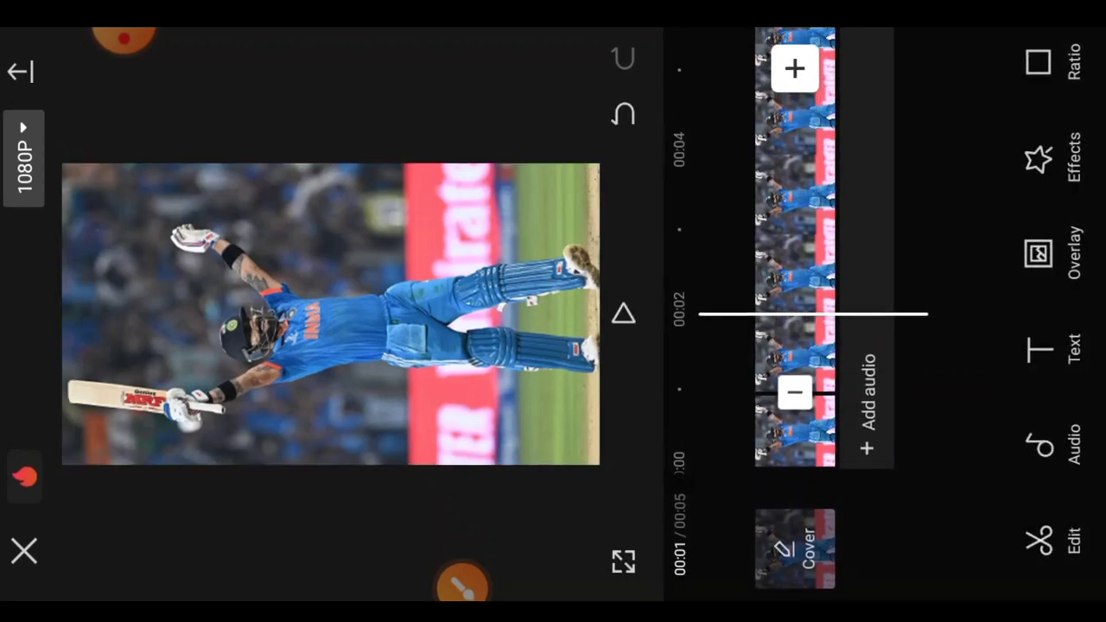
{"action": "left_click", "coordinate": [1039, 541]}
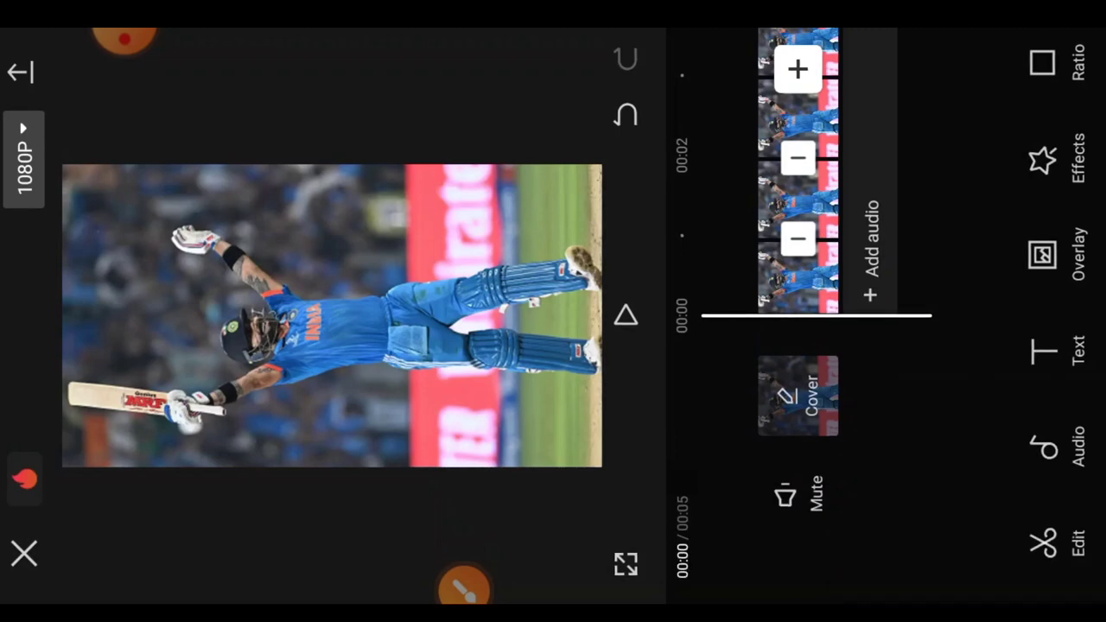
{"action": "left_click", "coordinate": [1050, 158]}
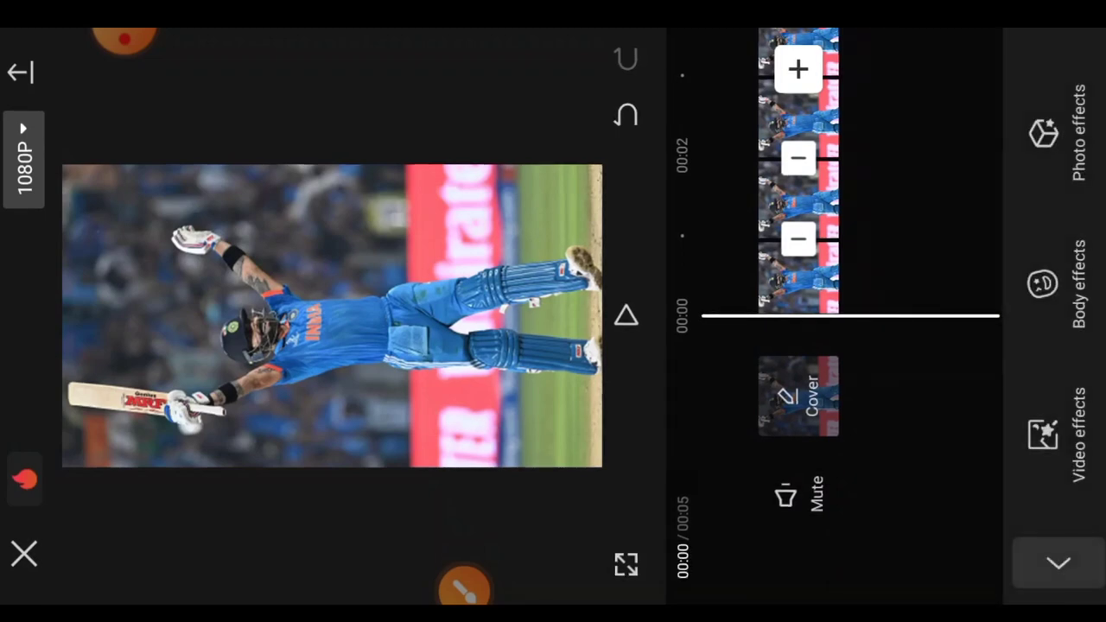
Apply the Black Flash II video effect, after previewing Split Flicker, and trim it short.
{"action": "left_click", "coordinate": [1044, 435]}
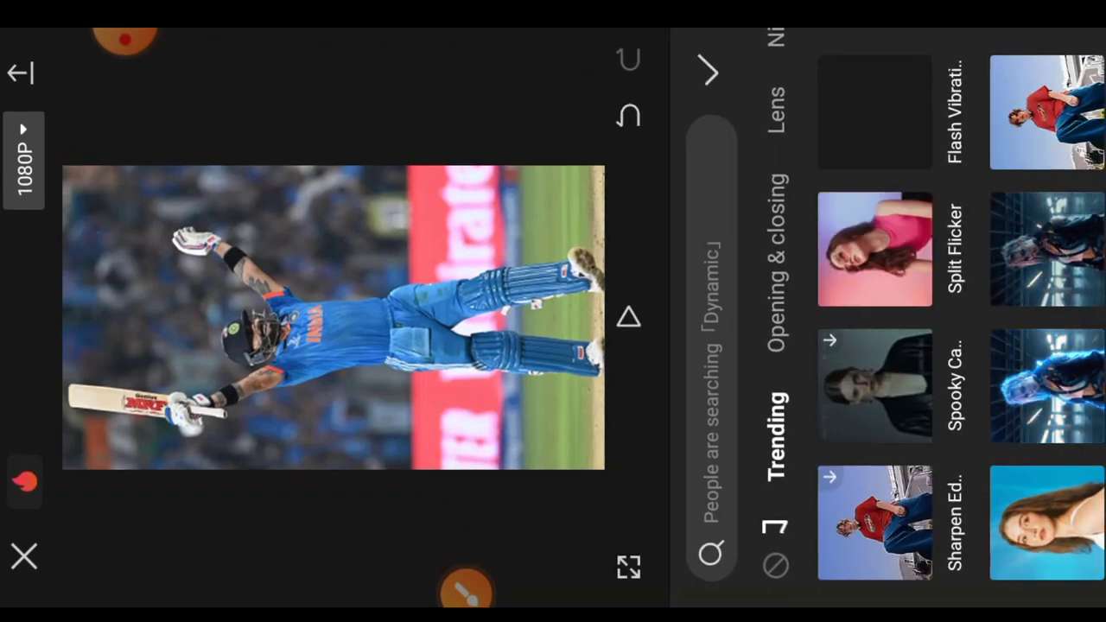
{"action": "scroll", "coordinate": [855, 318], "scroll_direction": "right", "scroll_amount": 3}
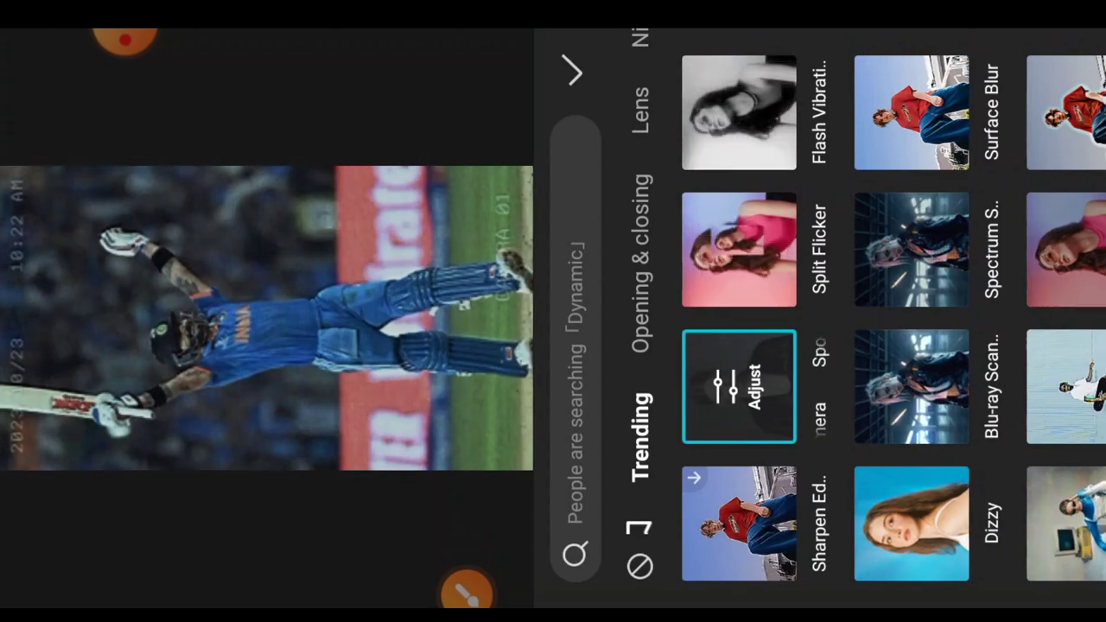
{"action": "left_click", "coordinate": [738, 249]}
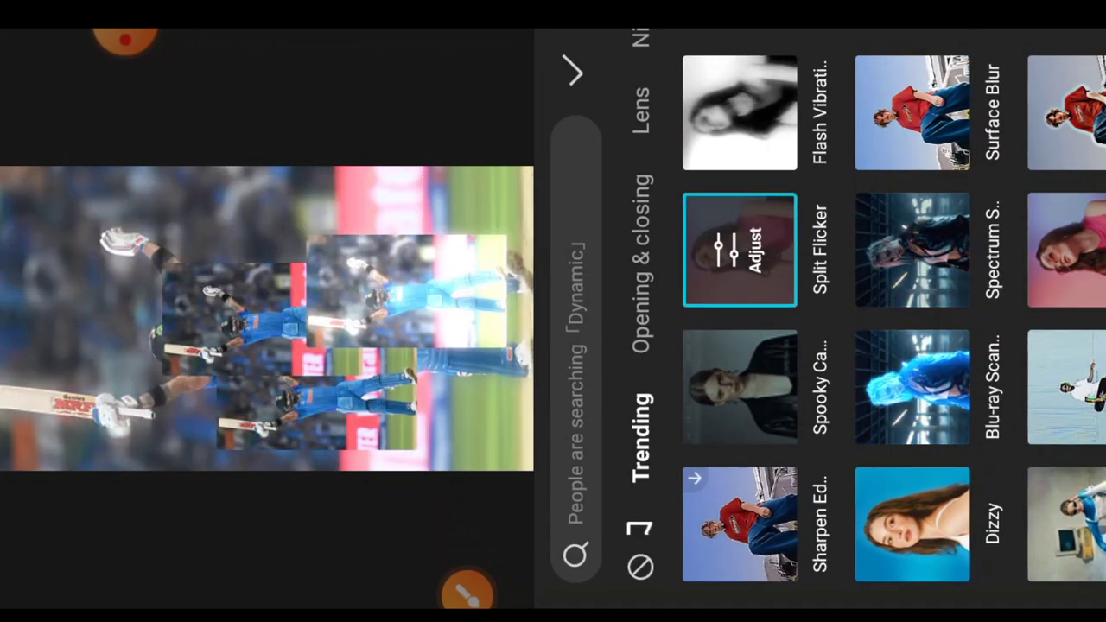
{"action": "scroll", "coordinate": [895, 319], "scroll_direction": "down", "scroll_amount": 5}
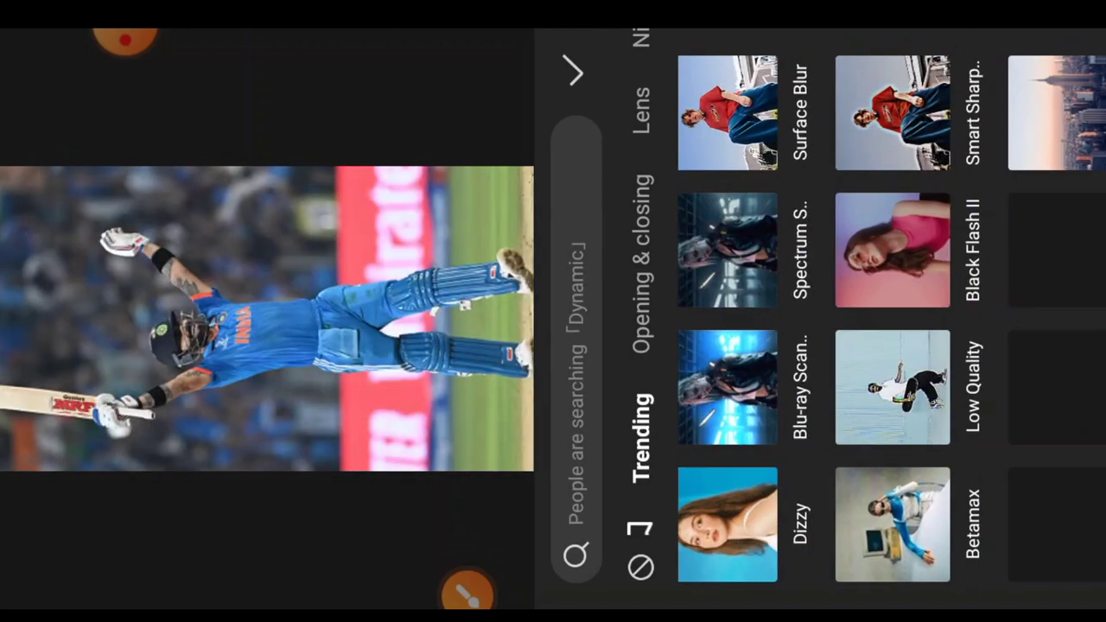
{"action": "left_click", "coordinate": [782, 250]}
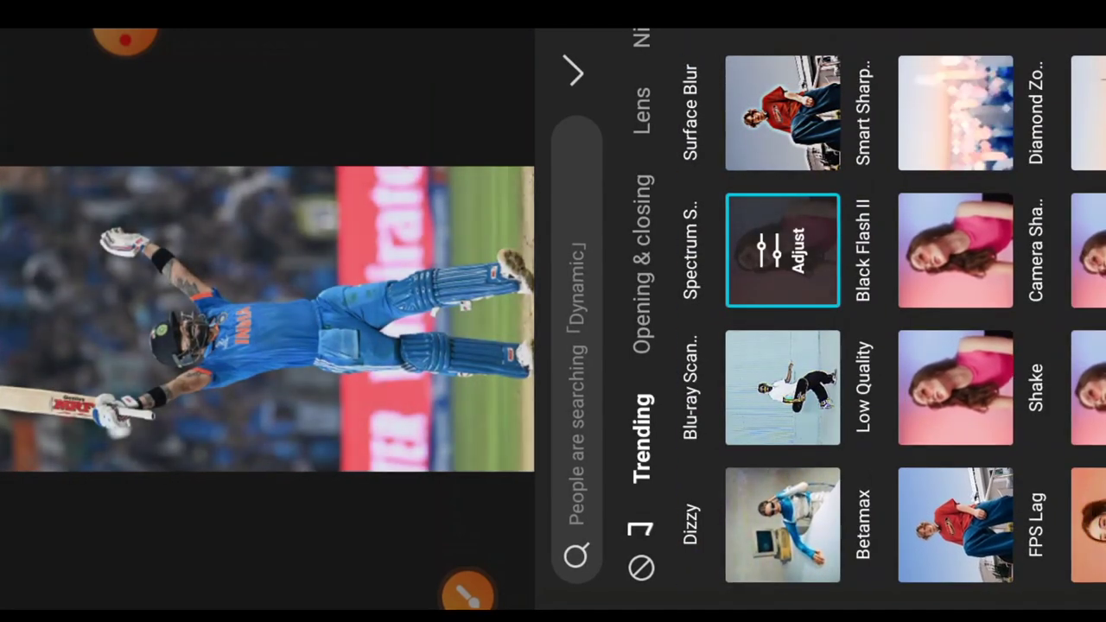
{"action": "left_click", "coordinate": [575, 71]}
{"action": "left_click_drag", "start_coordinate": [877, 61], "coordinate": [877, 216]}
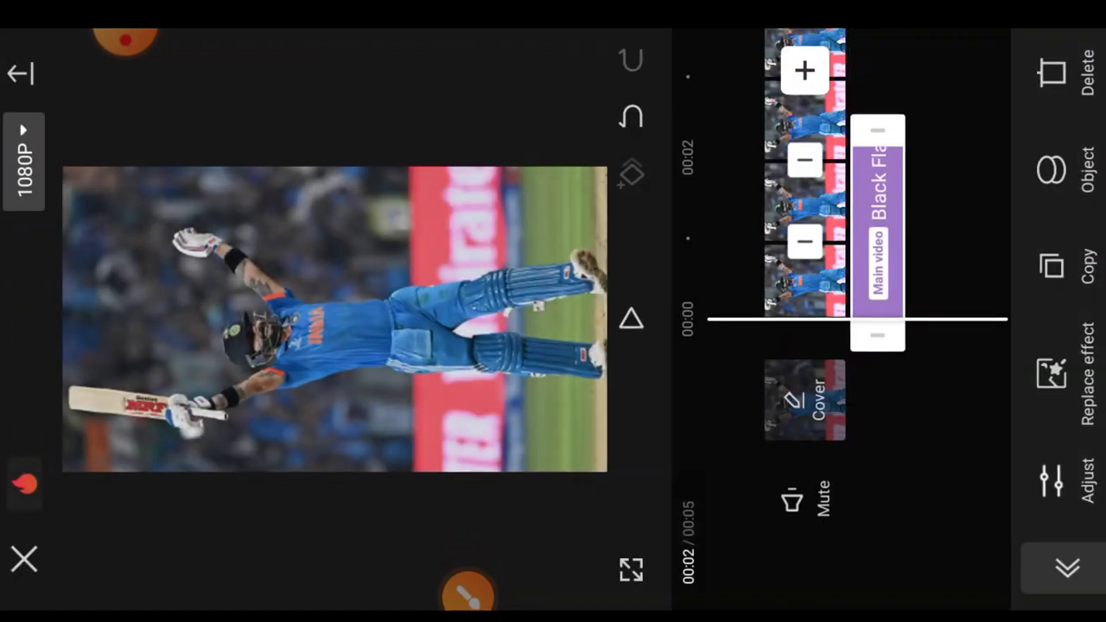
{"action": "left_click", "coordinate": [1068, 567]}
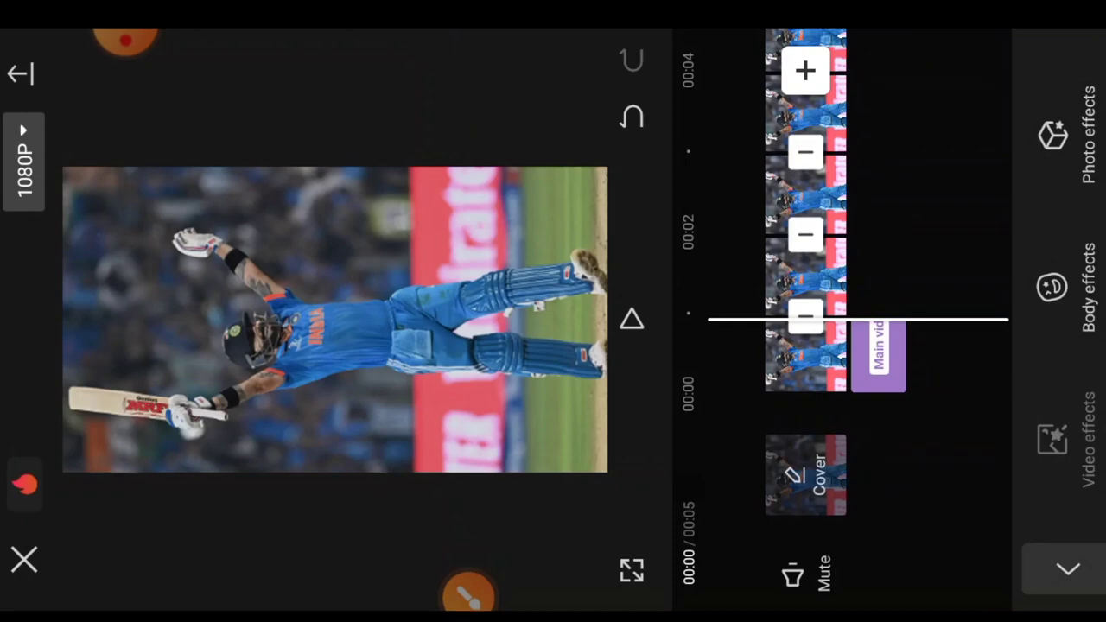
Add the Halo Blur video effect after Black Flash II and trim it to a short span.
{"action": "left_click", "coordinate": [1052, 441]}
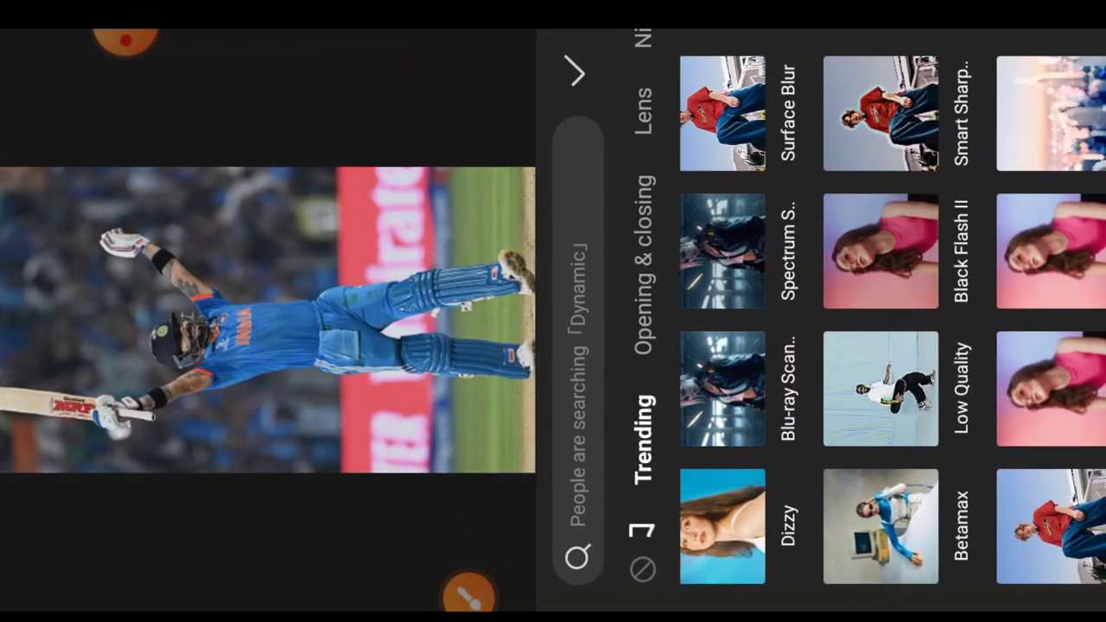
{"action": "scroll", "coordinate": [890, 319], "scroll_direction": "right", "scroll_amount": 3}
{"action": "scroll", "coordinate": [891, 320], "scroll_direction": "right", "scroll_amount": 3}
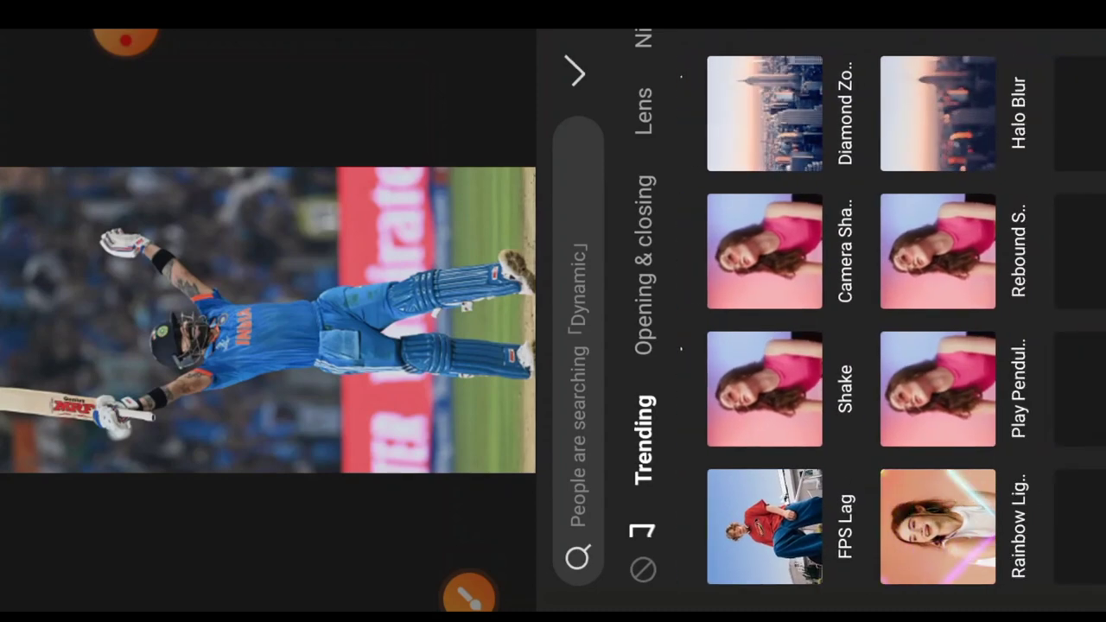
{"action": "scroll", "coordinate": [890, 319], "scroll_direction": "right", "scroll_amount": 2}
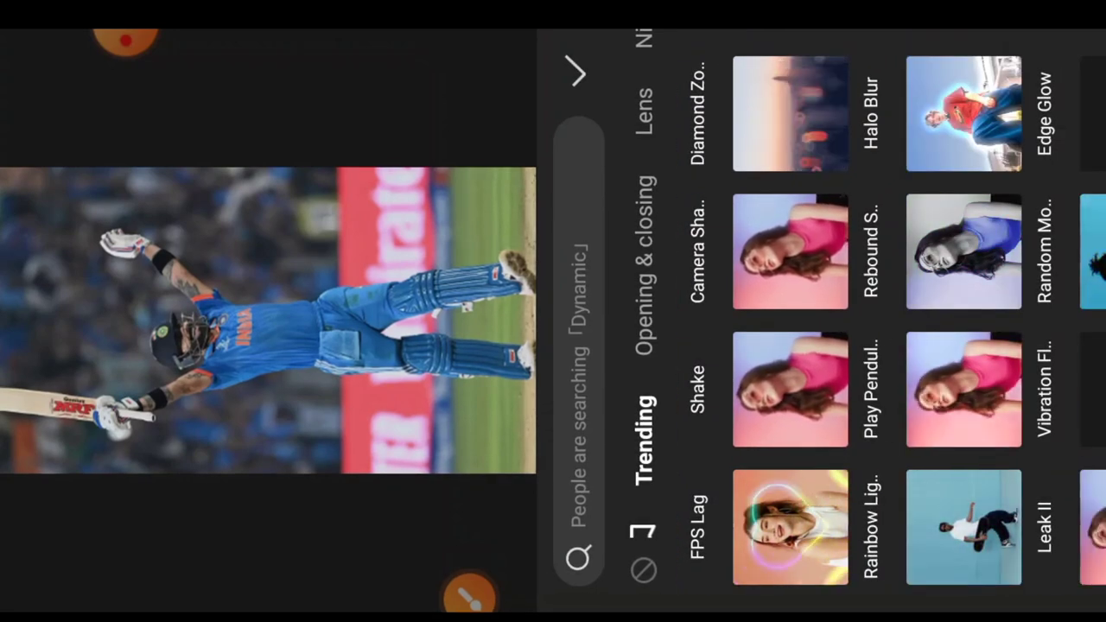
{"action": "left_click", "coordinate": [790, 113]}
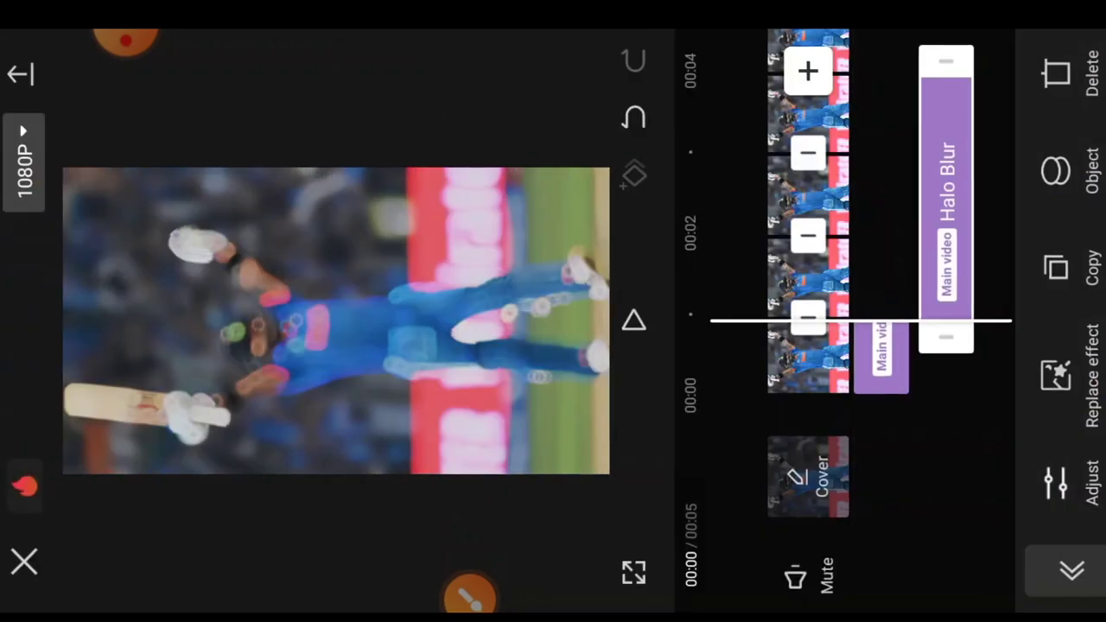
{"action": "left_click", "coordinate": [1072, 571]}
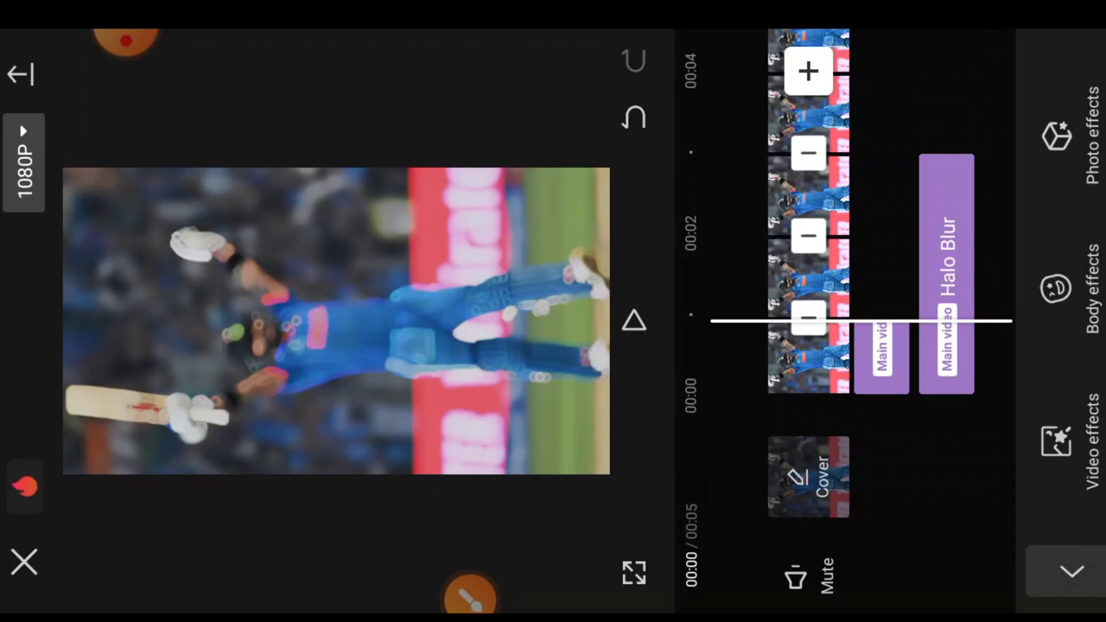
{"action": "left_click_drag", "start_coordinate": [864, 259], "coordinate": [864, 311]}
{"action": "left_click", "coordinate": [946, 328]}
{"action": "left_click_drag", "start_coordinate": [865, 259], "coordinate": [864, 341]}
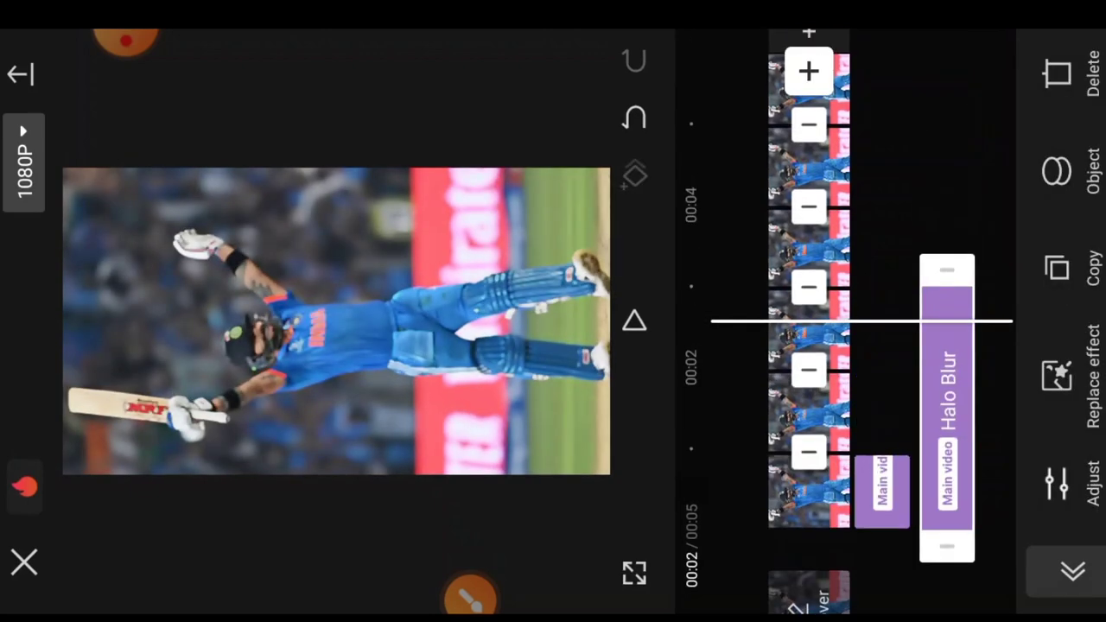
{"action": "left_click_drag", "start_coordinate": [947, 269], "coordinate": [947, 344]}
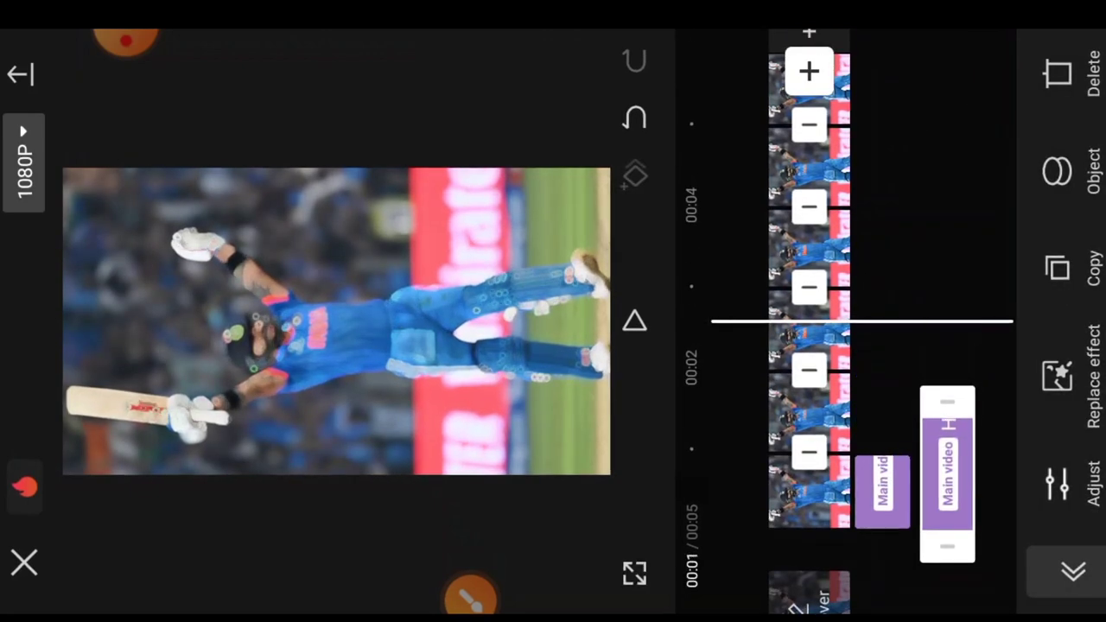
{"action": "left_click_drag", "start_coordinate": [890, 259], "coordinate": [890, 162]}
{"action": "left_click", "coordinate": [1073, 571]}
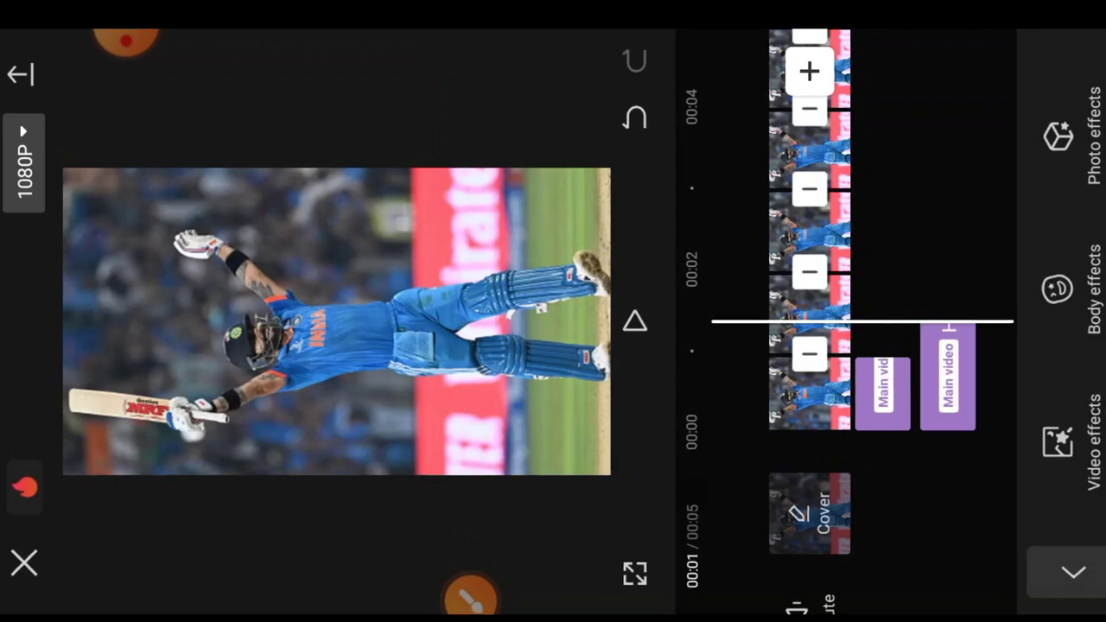
Add the Vibration Flash video effect and trim it to end near 00:02.
{"action": "left_click", "coordinate": [1071, 441]}
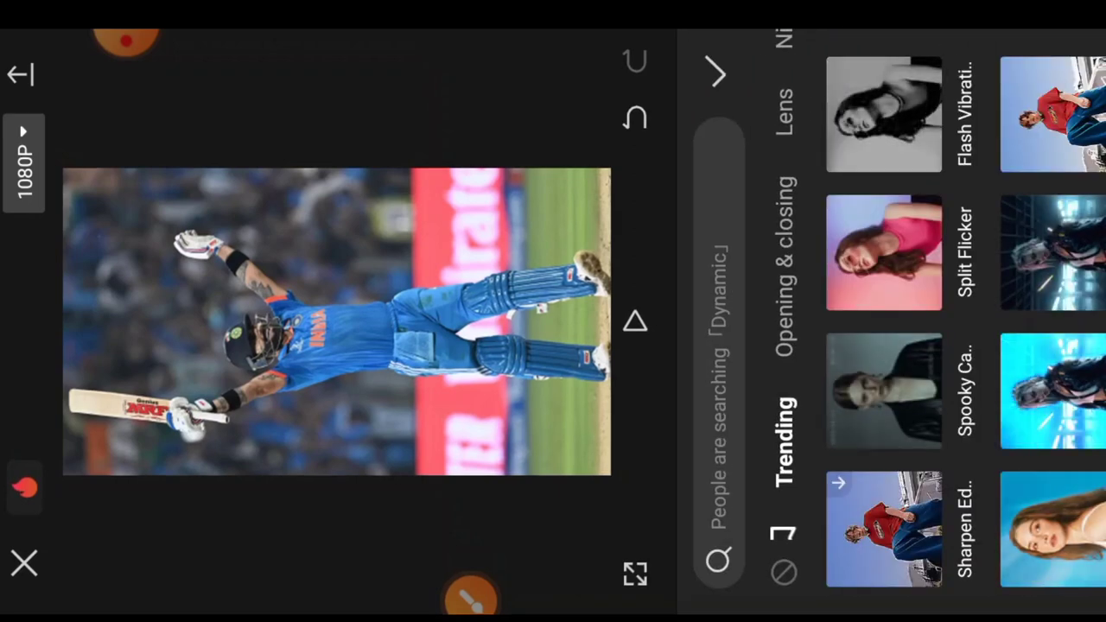
{"action": "left_click_drag", "start_coordinate": [951, 345], "coordinate": [778, 346]}
{"action": "left_click_drag", "start_coordinate": [950, 320], "coordinate": [734, 320]}
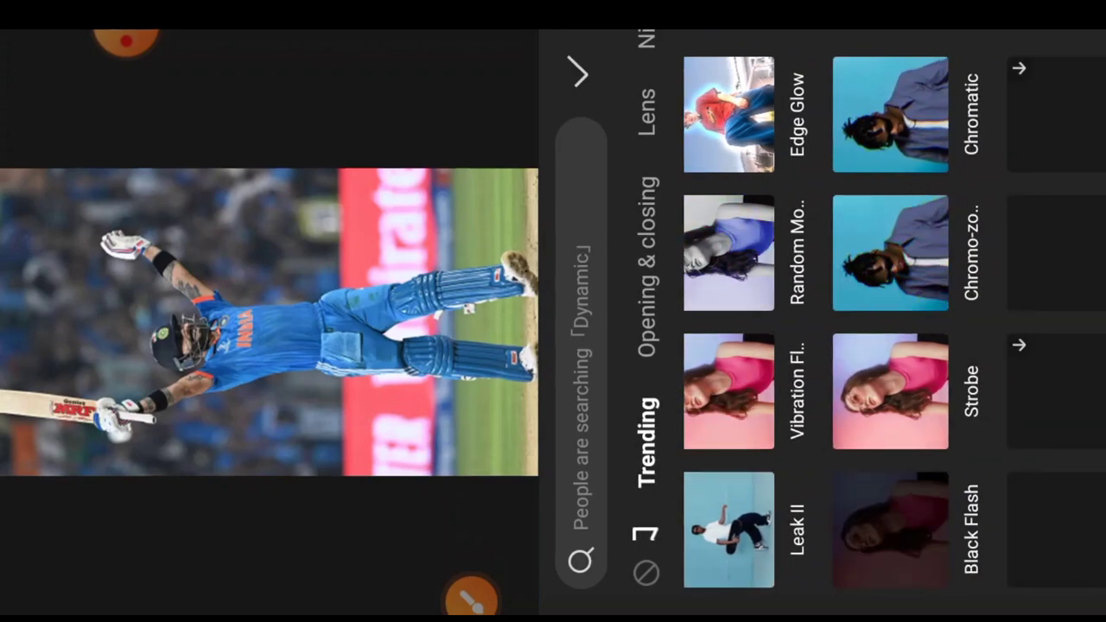
{"action": "left_click", "coordinate": [729, 391]}
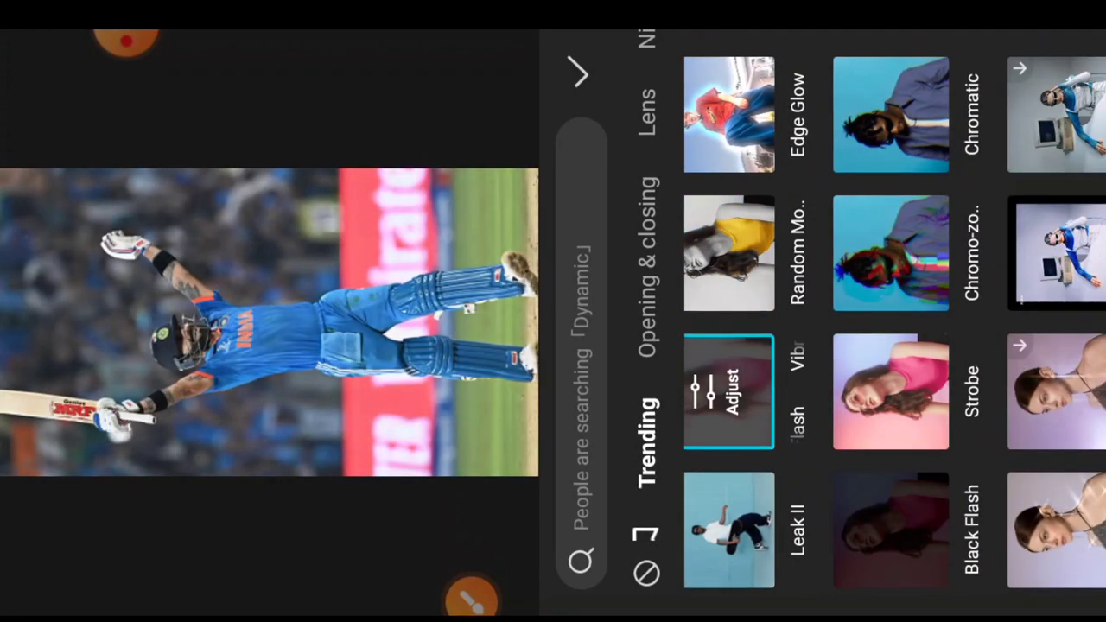
{"action": "left_click", "coordinate": [579, 74]}
{"action": "left_click_drag", "start_coordinate": [885, 62], "coordinate": [885, 186]}
{"action": "key", "text": "Escape"}
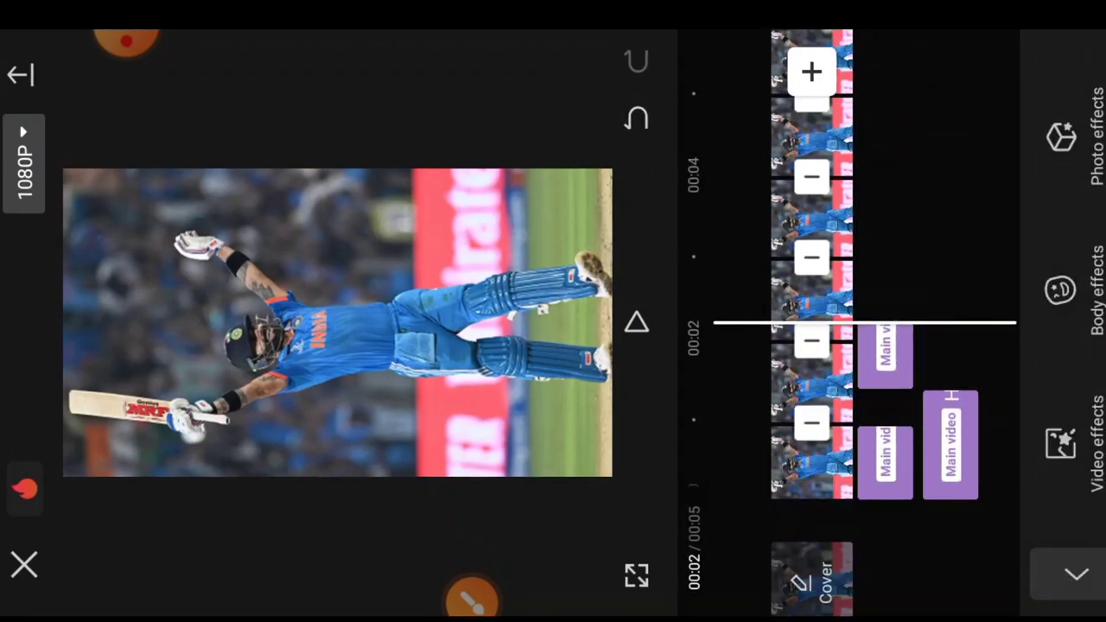
Add the Unidirectional Movement effect instead of Lightning Eyes and trim it short.
{"action": "left_click", "coordinate": [1061, 445]}
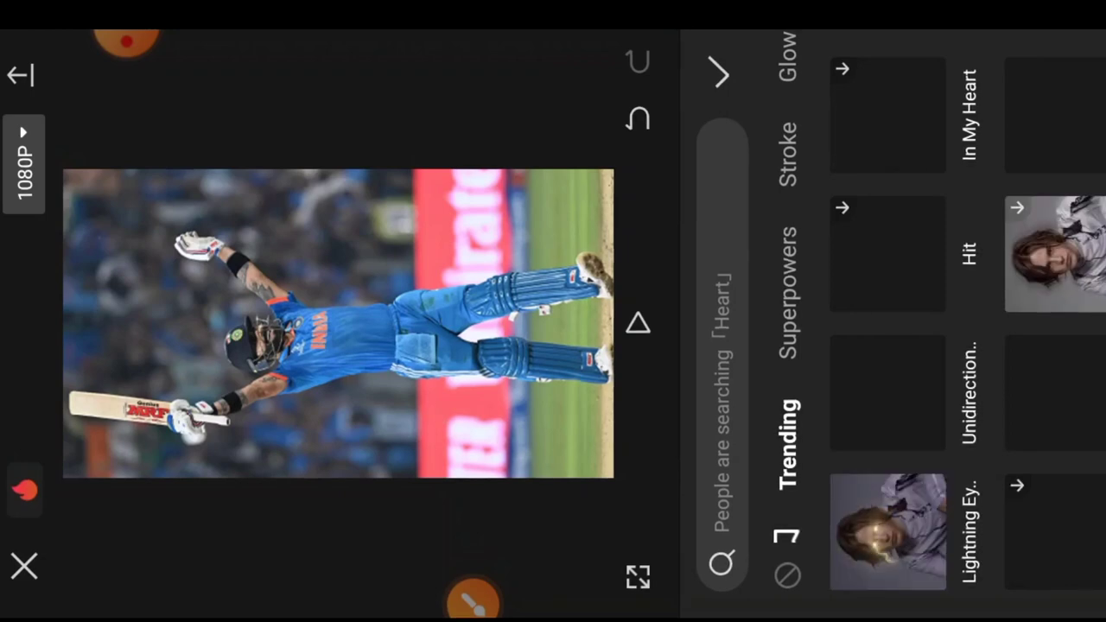
{"action": "left_click", "coordinate": [888, 532]}
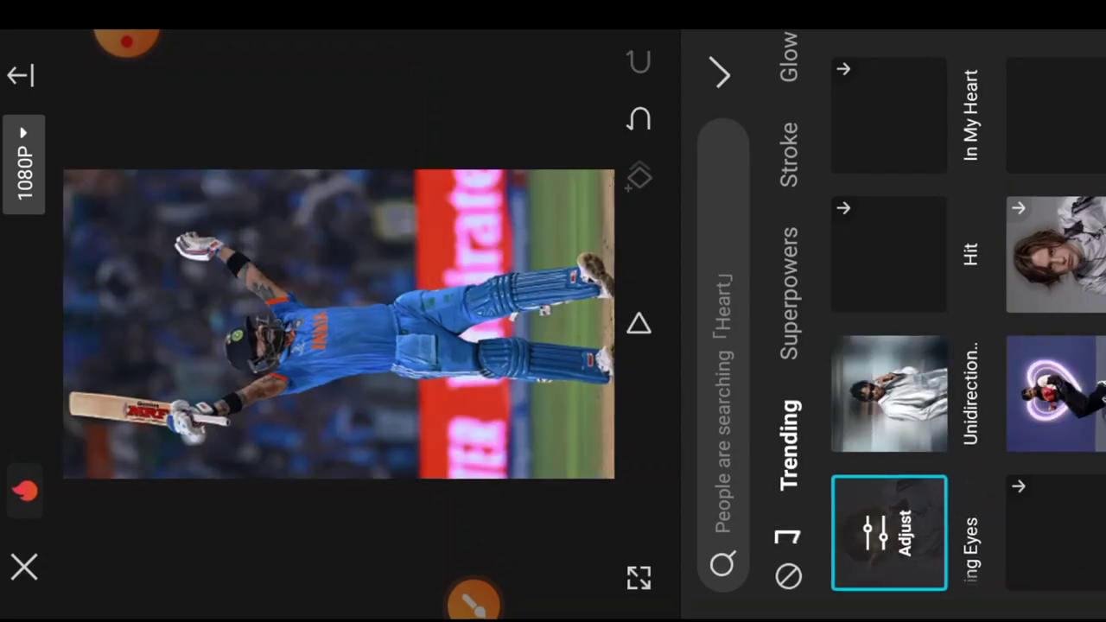
{"action": "left_click", "coordinate": [888, 394]}
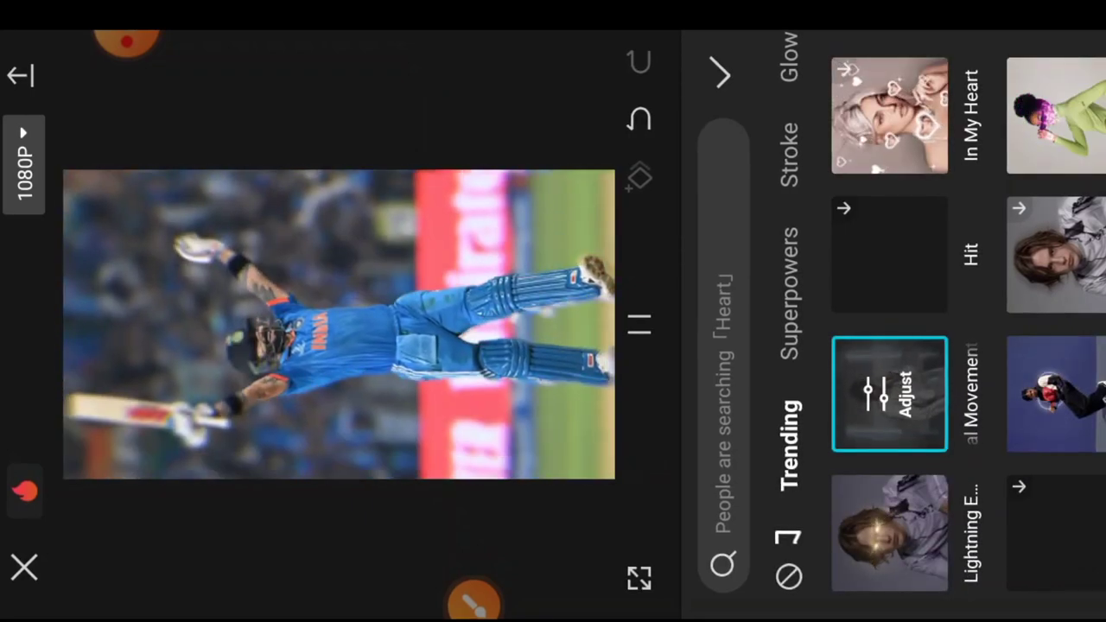
{"action": "left_click", "coordinate": [721, 75]}
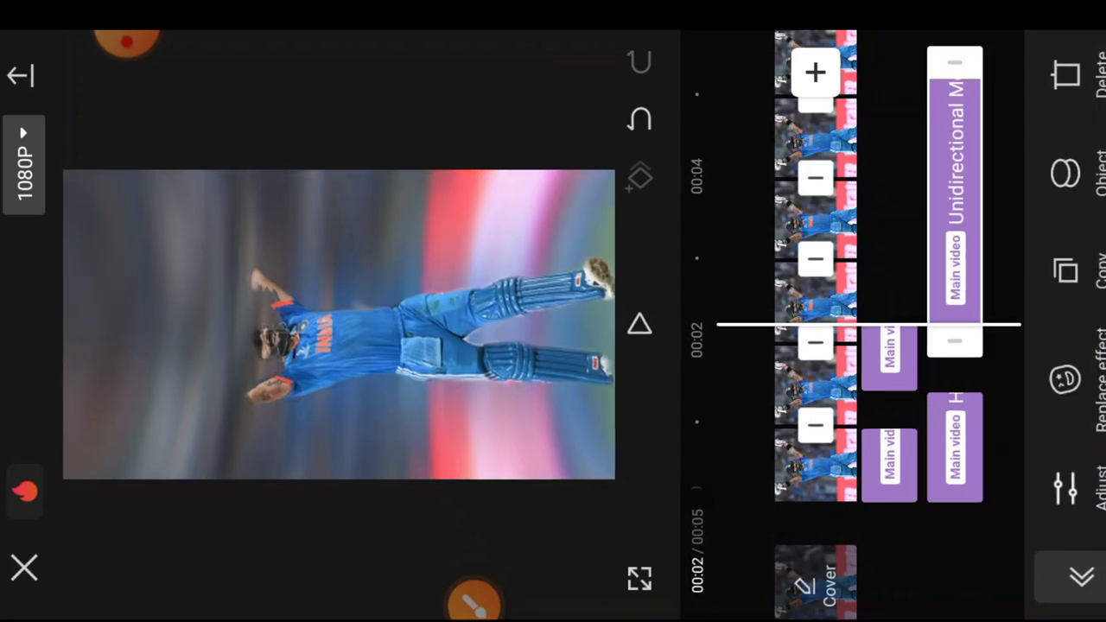
{"action": "left_click_drag", "start_coordinate": [955, 62], "coordinate": [955, 324]}
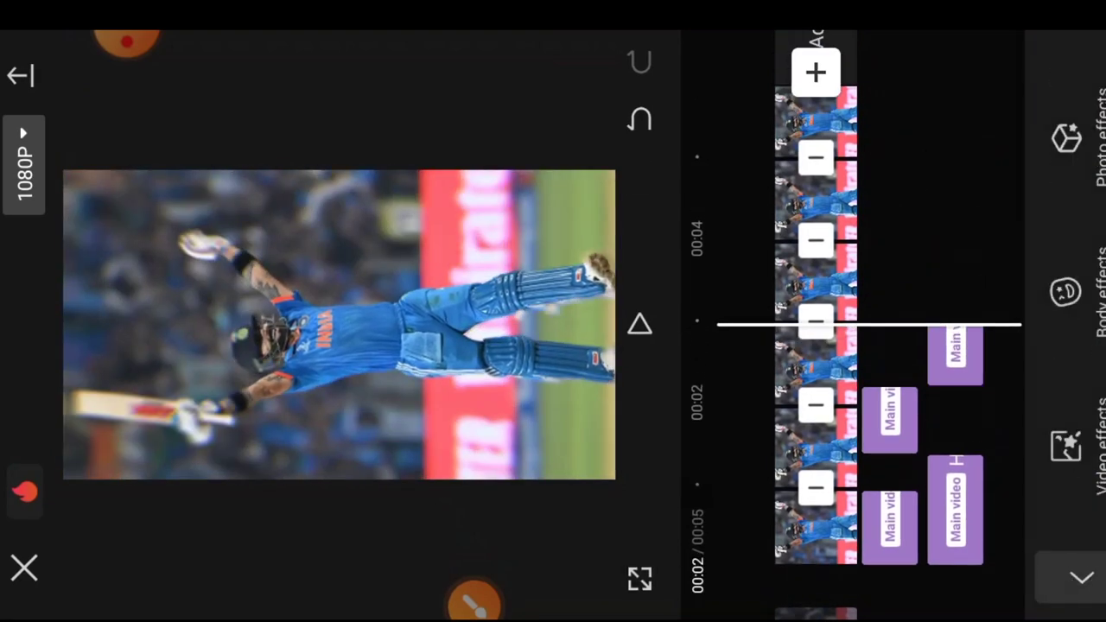
{"action": "scroll", "coordinate": [816, 328], "scroll_direction": "up", "scroll_amount": 1}
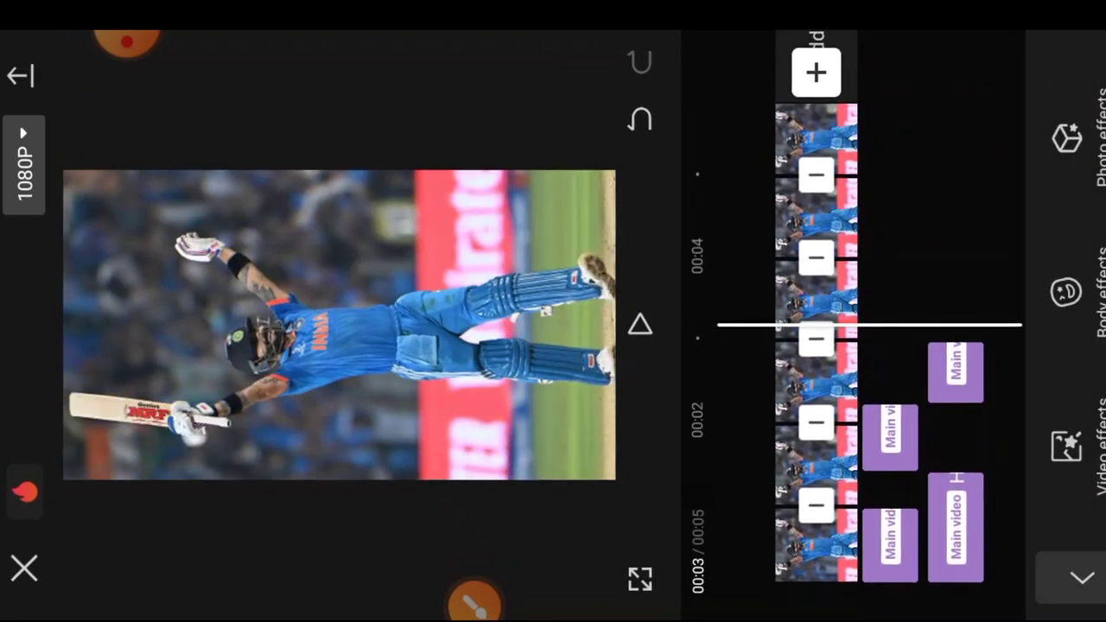
Apply the Electro-Light Storm effect near the 00:04 mark.
{"action": "left_click", "coordinate": [1066, 446]}
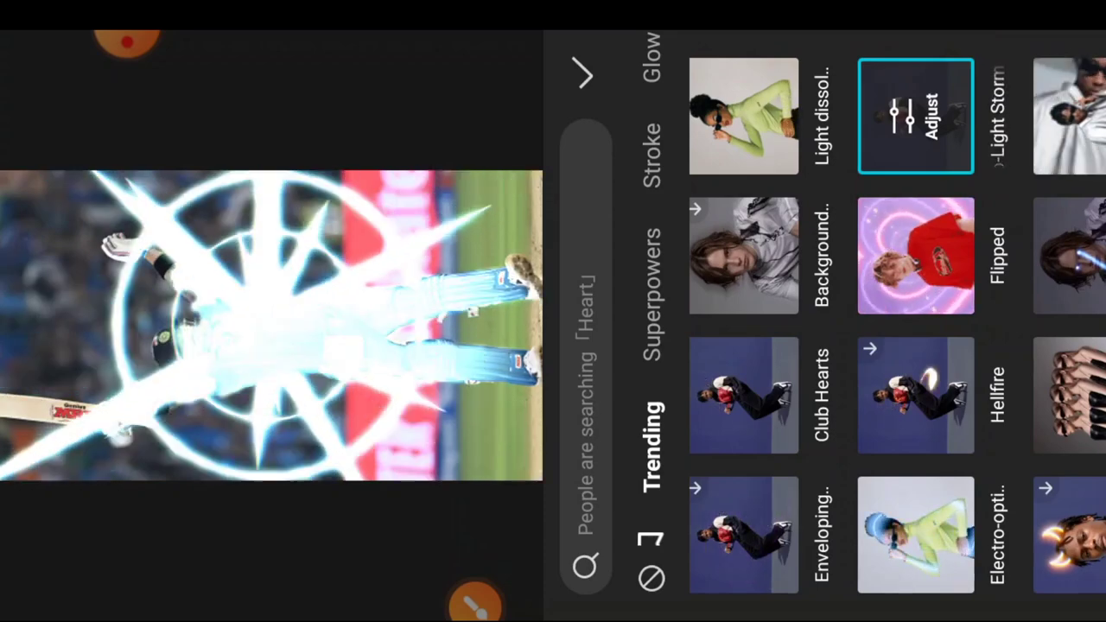
{"action": "left_click", "coordinate": [585, 73]}
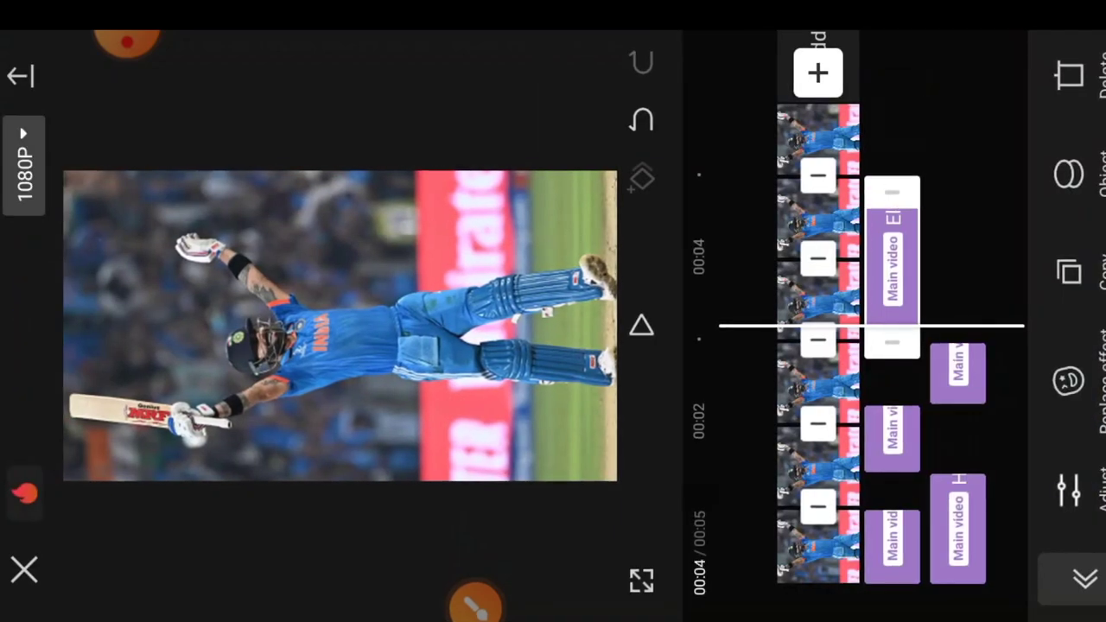
{"action": "left_click_drag", "start_coordinate": [819, 259], "coordinate": [818, 385]}
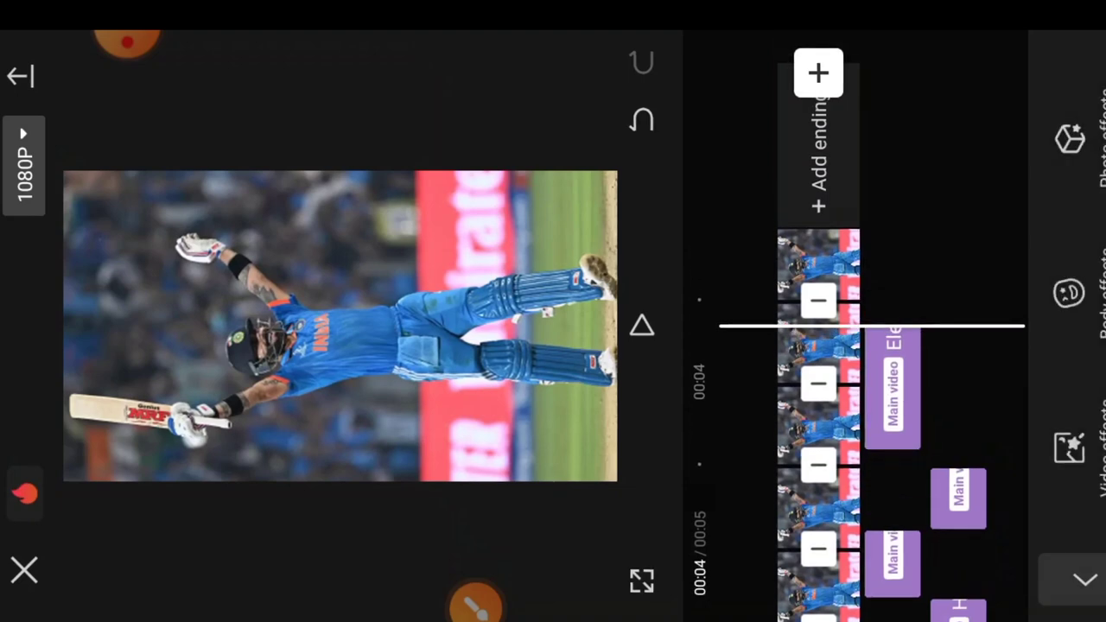
Dismiss the Photo effects panel without adding one and play the video from the start.
{"action": "left_click", "coordinate": [1069, 138]}
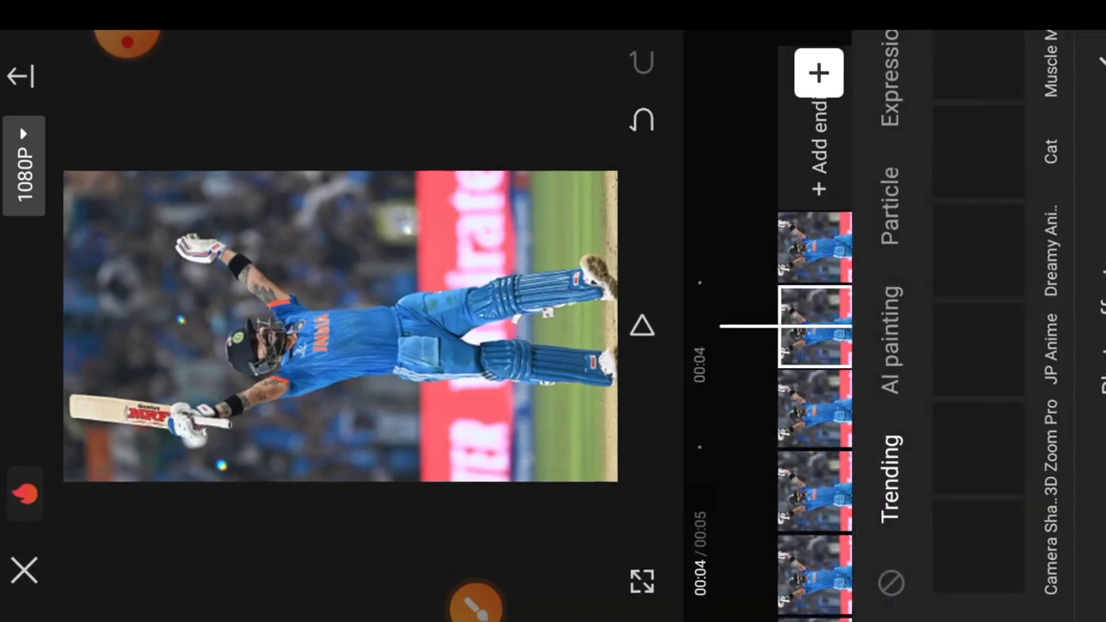
{"action": "left_click", "coordinate": [642, 62]}
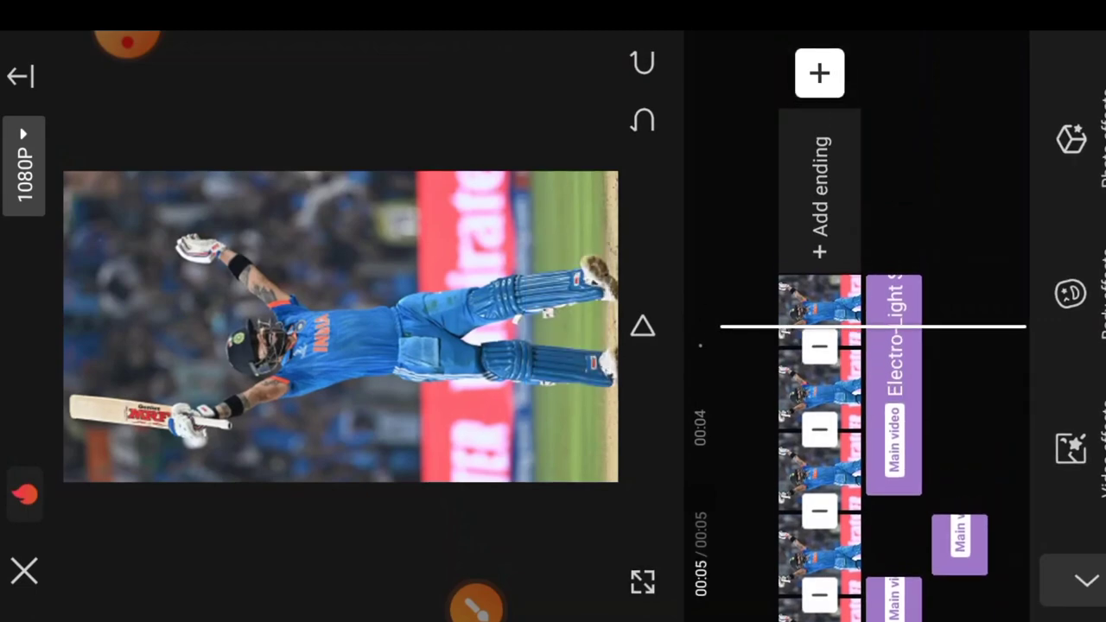
{"action": "left_click", "coordinate": [642, 327]}
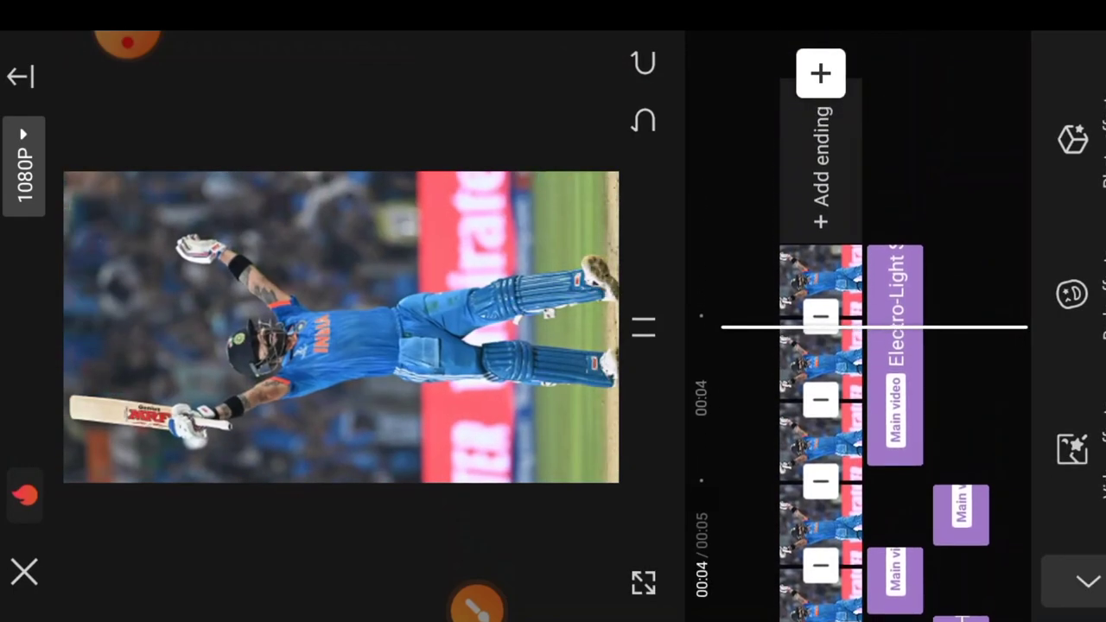
{"action": "left_click_drag", "start_coordinate": [890, 484], "coordinate": [890, 78]}
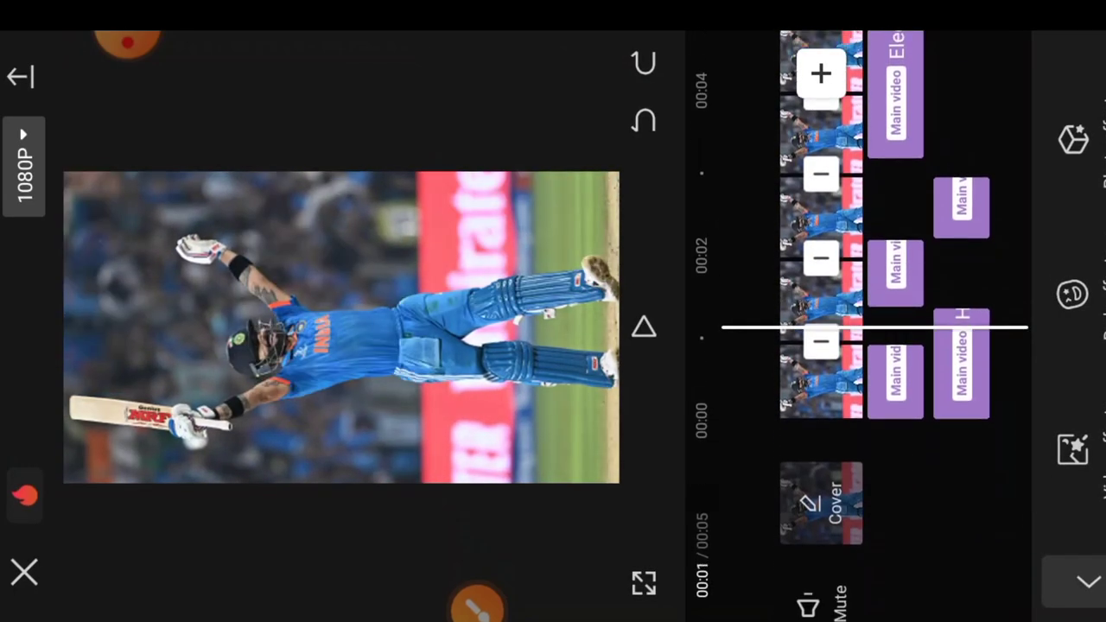
Join all photo segments with a 0.2-second Camera Inhale transition, then play it back.
{"action": "left_click", "coordinate": [820, 327]}
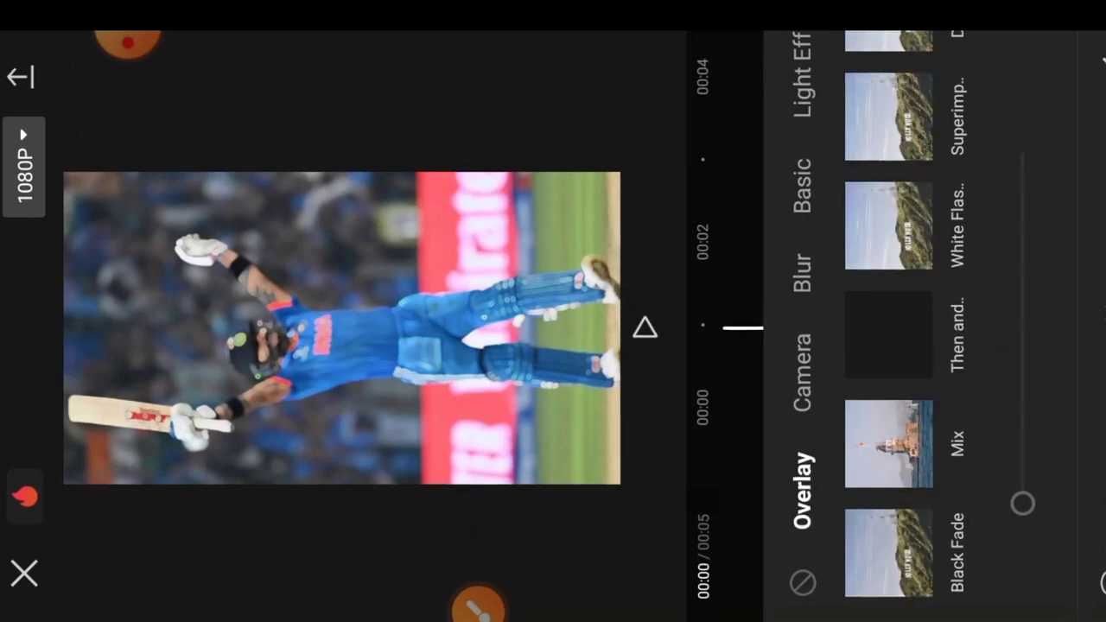
{"action": "left_click", "coordinate": [889, 444]}
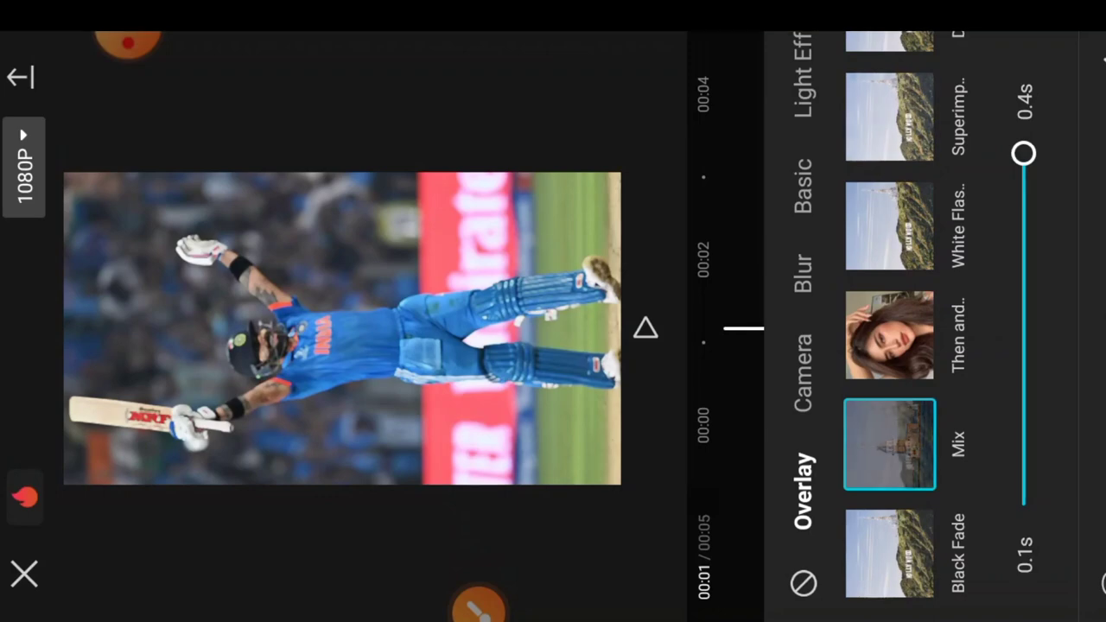
{"action": "scroll", "coordinate": [890, 329], "scroll_direction": "up", "scroll_amount": 5}
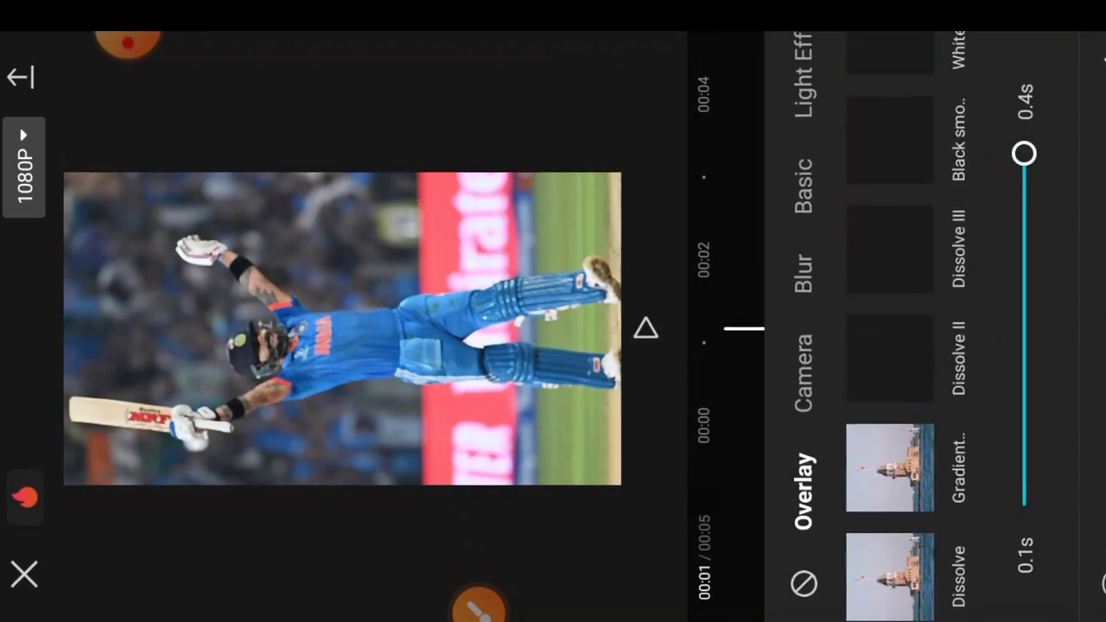
{"action": "scroll", "coordinate": [890, 329], "scroll_direction": "down", "scroll_amount": 5}
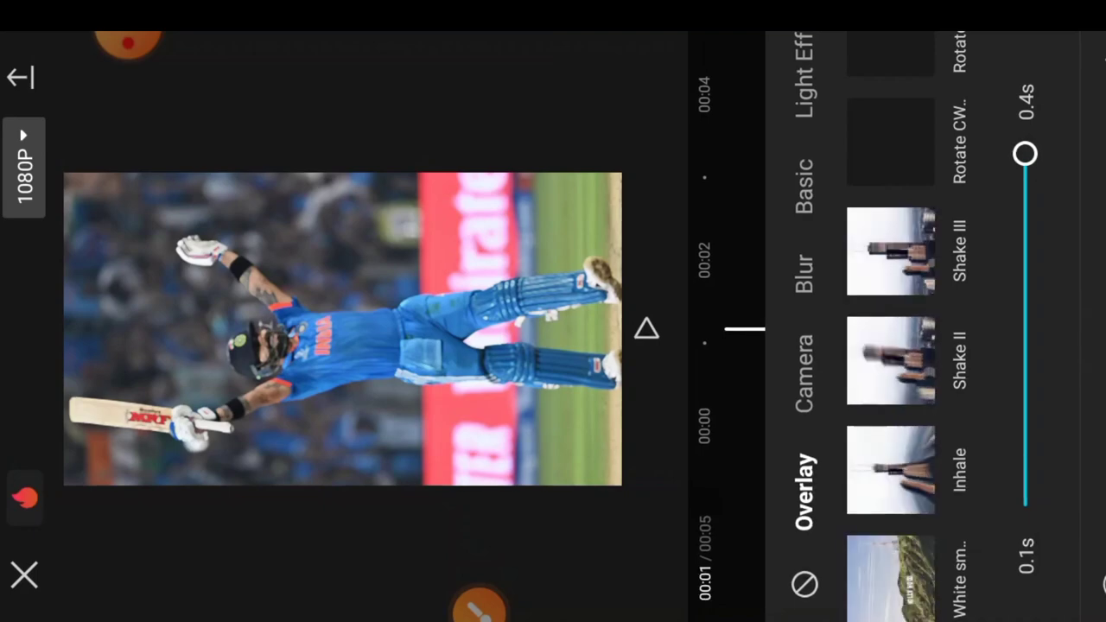
{"action": "left_click", "coordinate": [891, 471]}
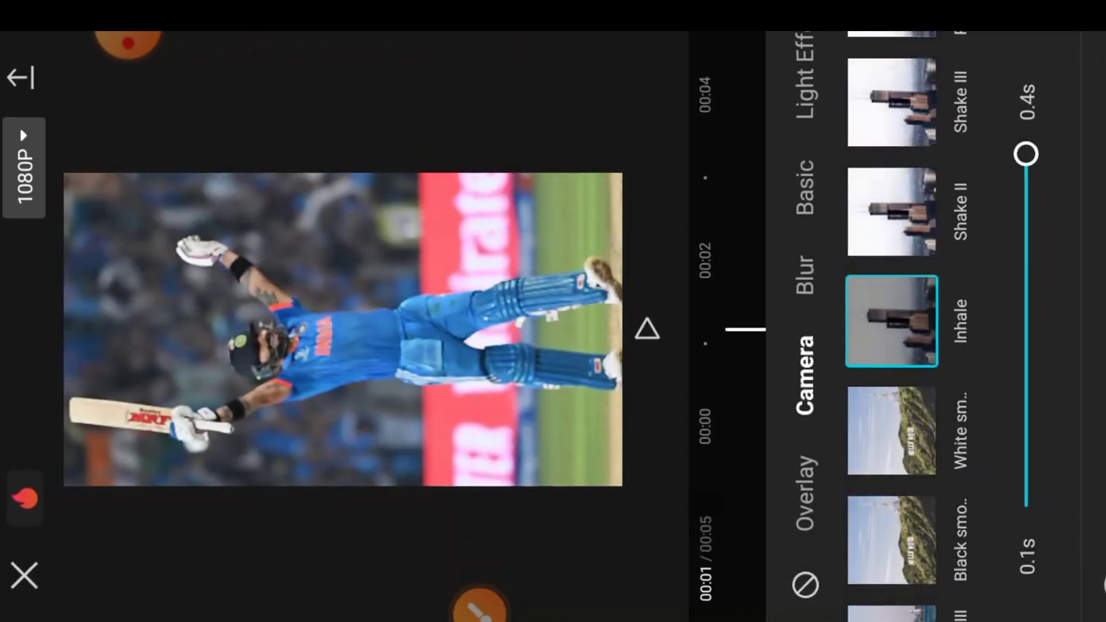
{"action": "left_click_drag", "start_coordinate": [1026, 154], "coordinate": [1026, 389]}
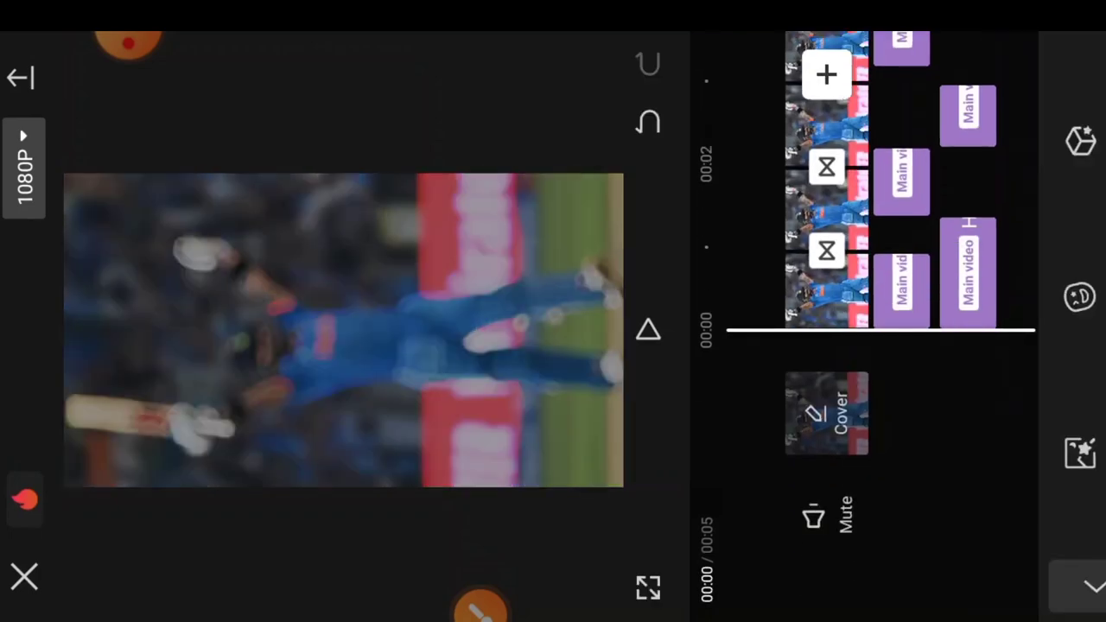
{"action": "left_click", "coordinate": [648, 329]}
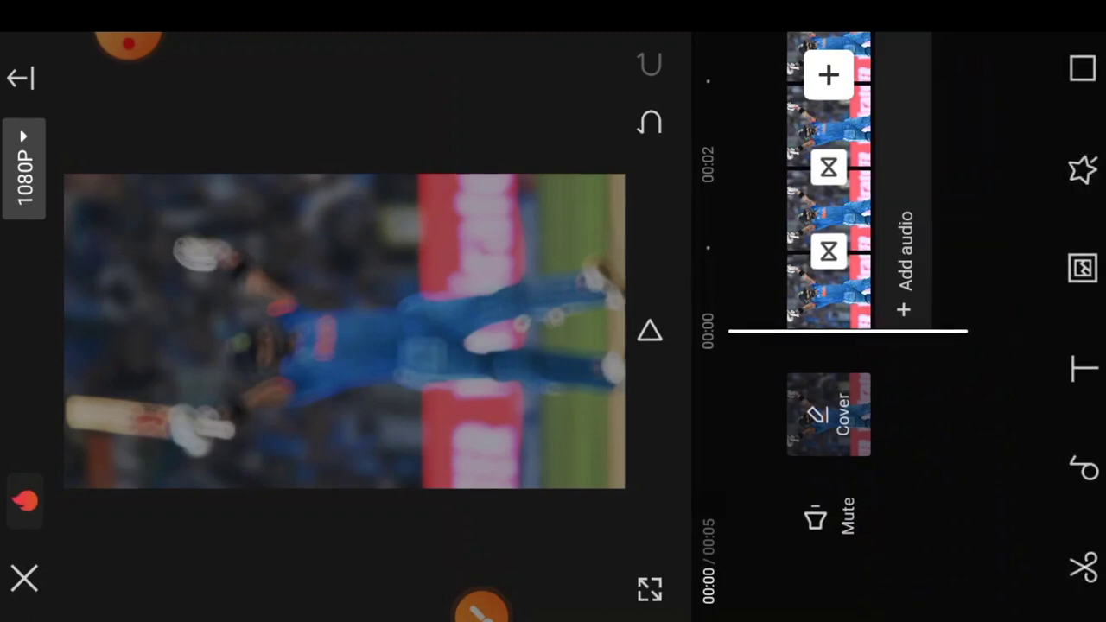
Add a 'Virat Kohli' text caption over the photo and show its Animation options.
{"action": "left_click", "coordinate": [1084, 369]}
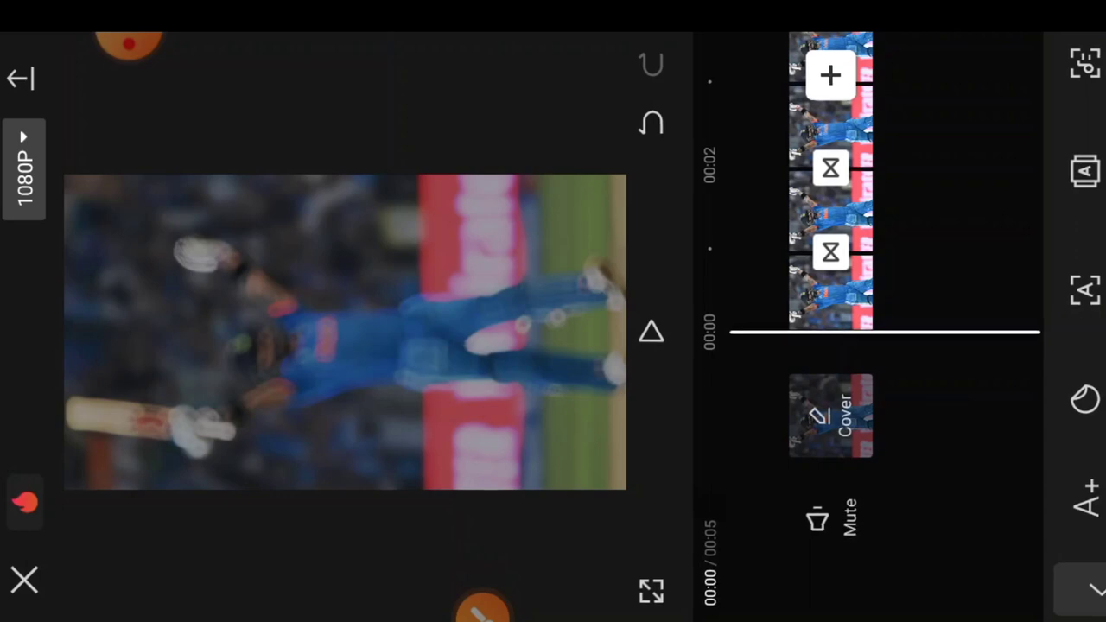
{"action": "left_click", "coordinate": [1085, 500]}
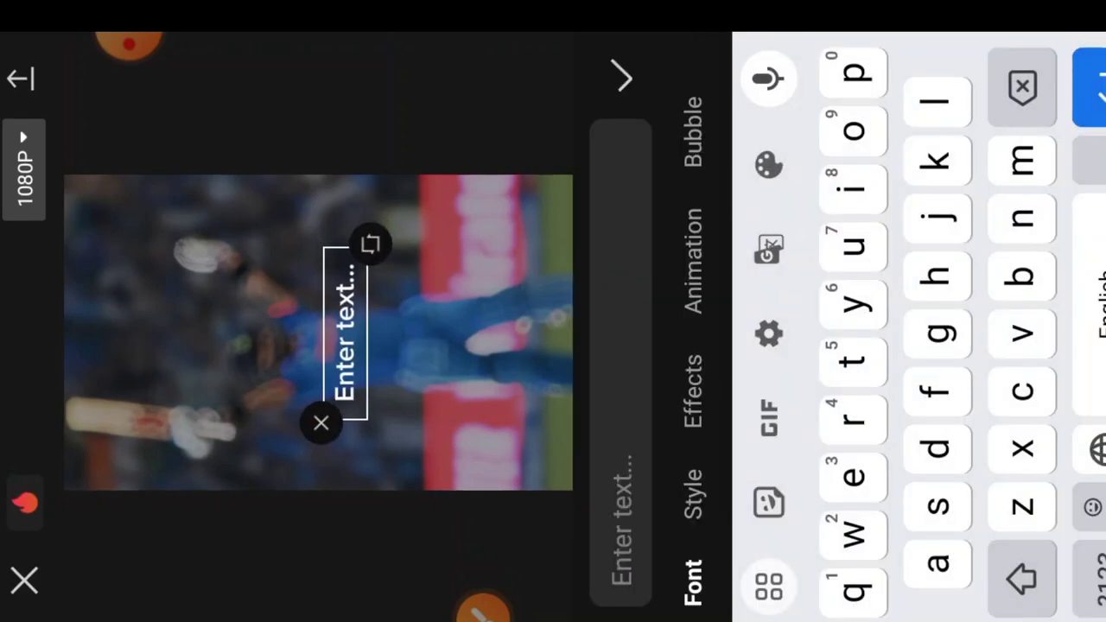
{"action": "type", "text": "v"}
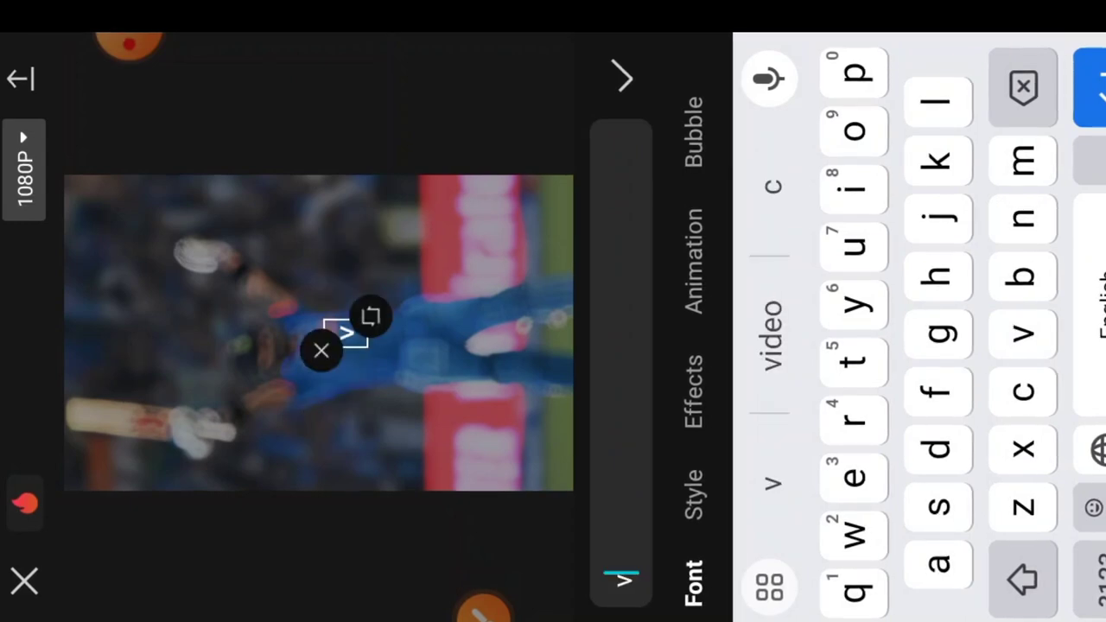
{"action": "type", "text": "i"}
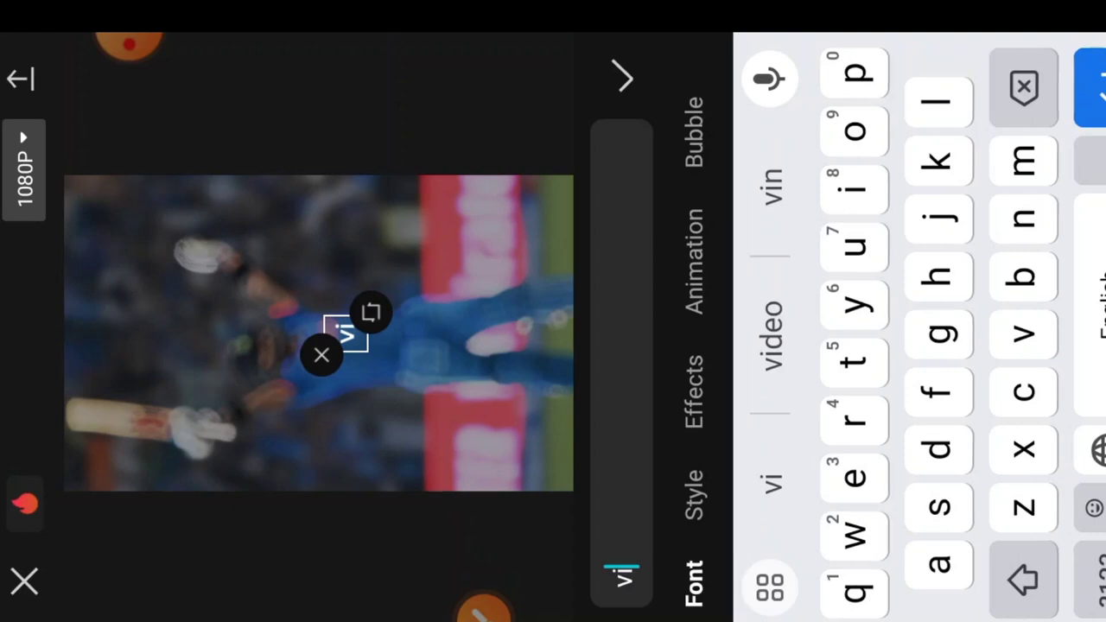
{"action": "type", "text": "ra"}
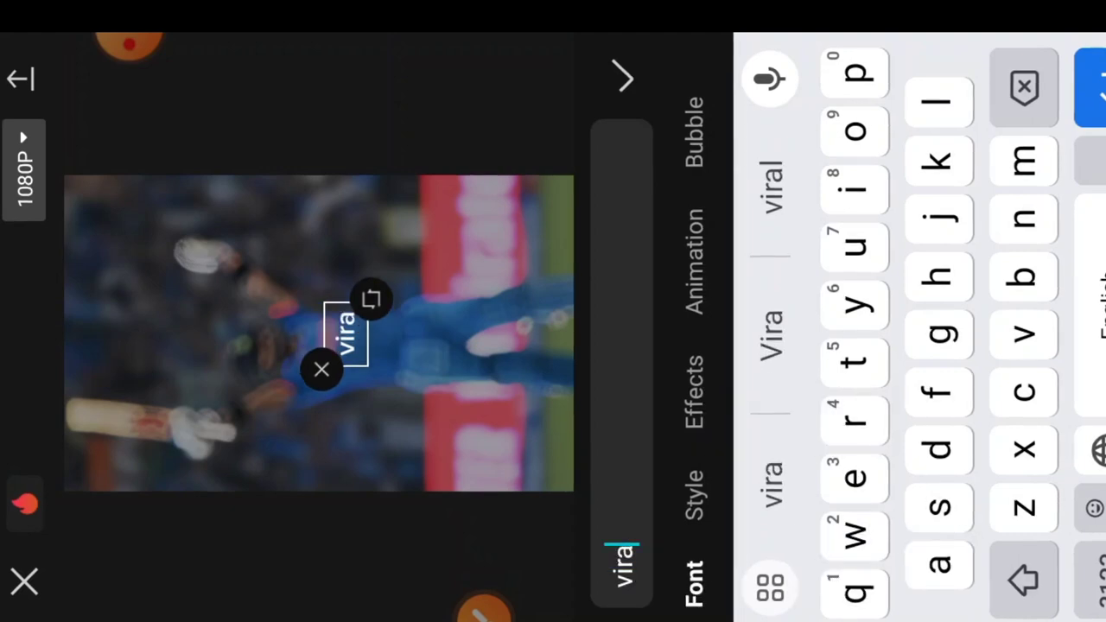
{"action": "type", "text": "r"}
{"action": "key", "text": "BackSpace"}
{"action": "type", "text": "t"}
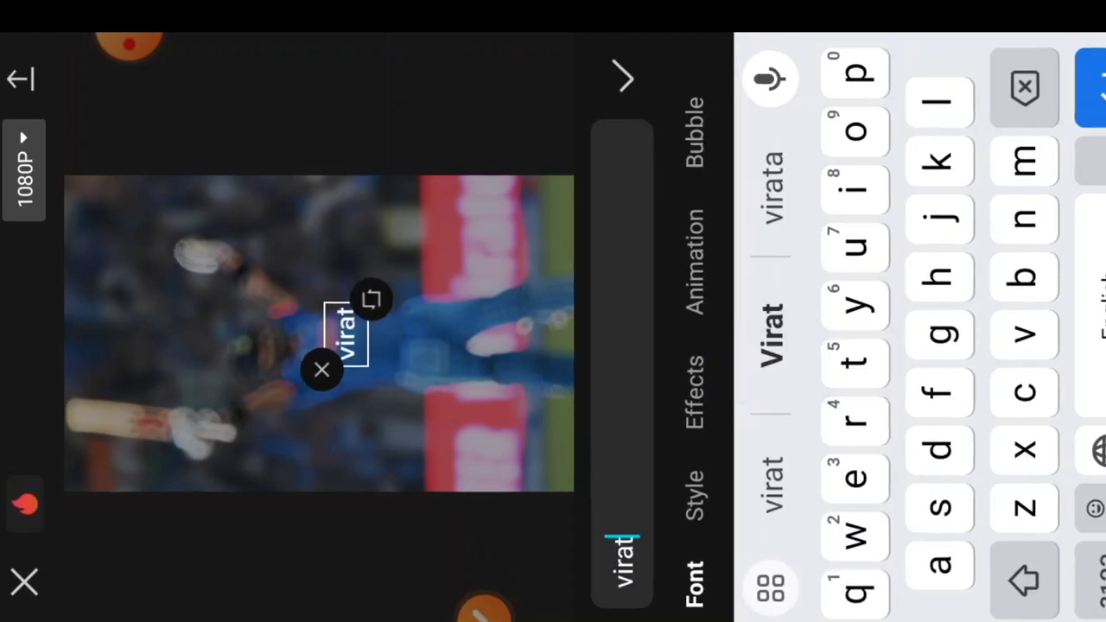
{"action": "left_click", "coordinate": [772, 337]}
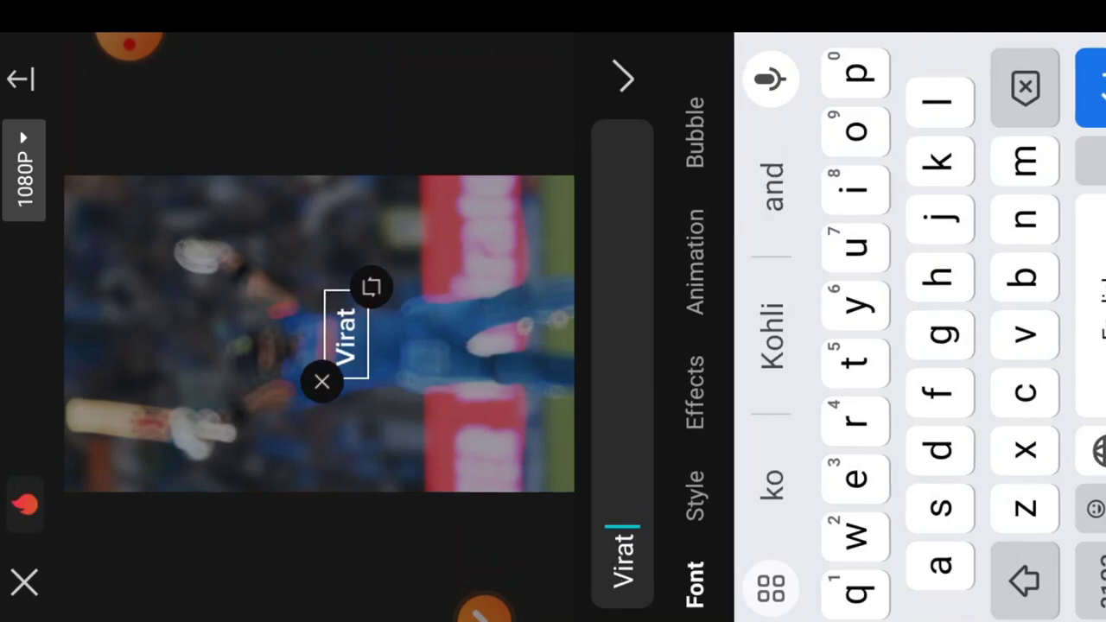
{"action": "left_click", "coordinate": [772, 320]}
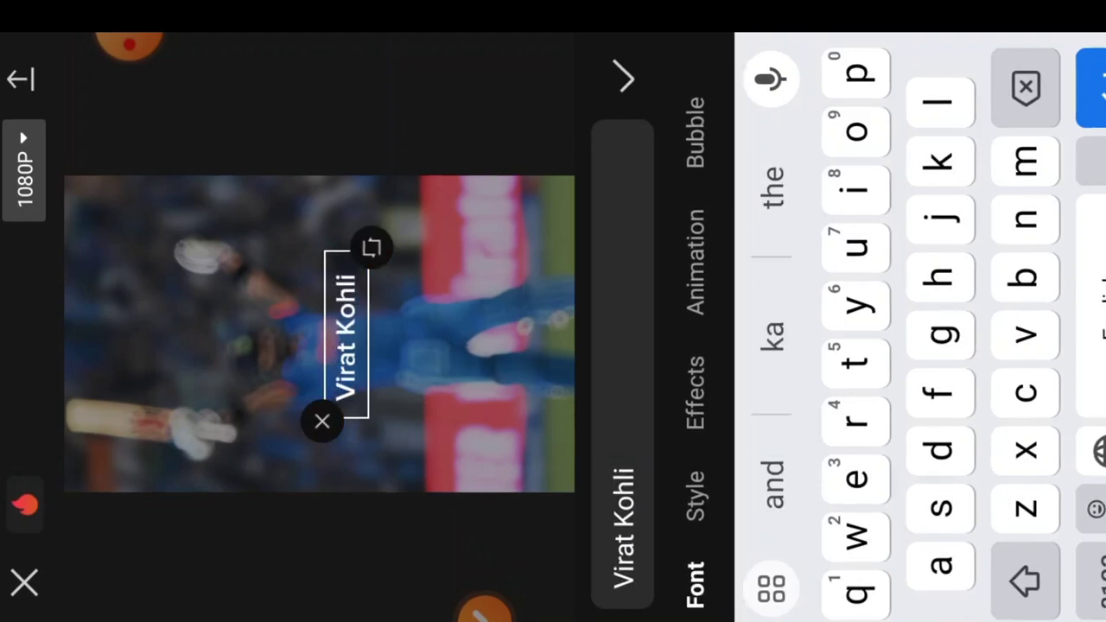
{"action": "left_click", "coordinate": [695, 261]}
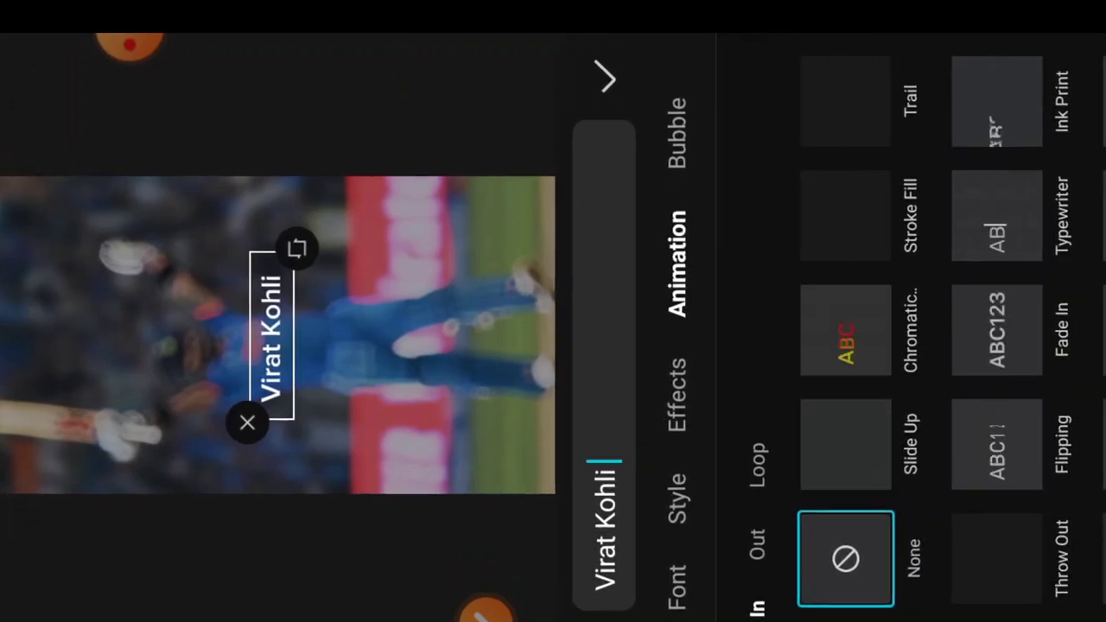
Try Throw Out on the Virat Kohli caption, then apply the Chromatic Trailing entrance animation.
{"action": "left_click", "coordinate": [846, 102]}
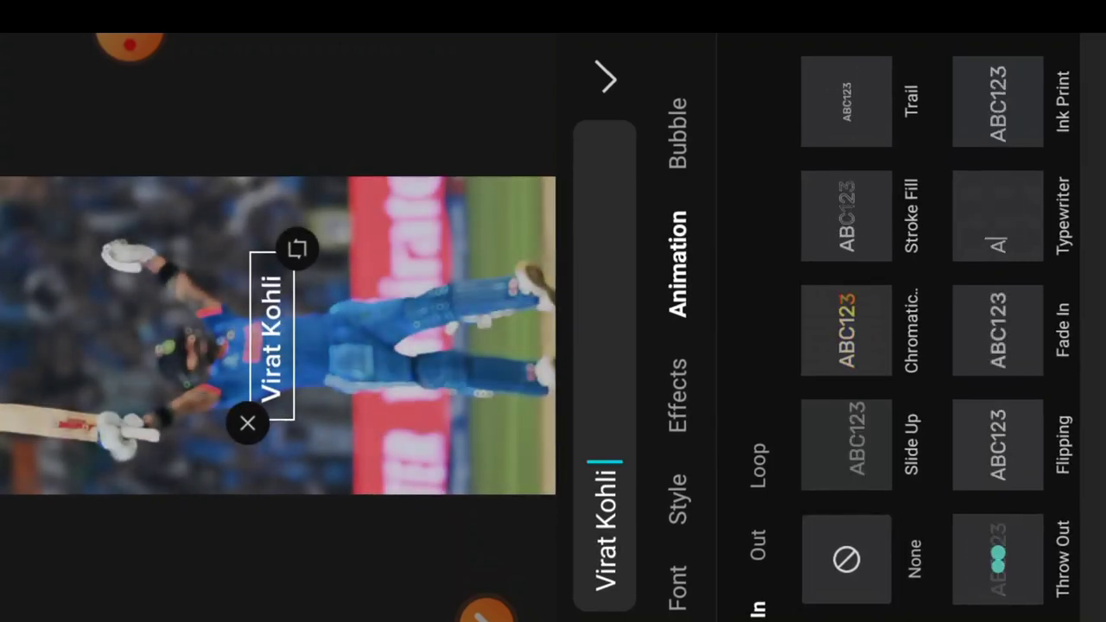
{"action": "left_click", "coordinate": [998, 559]}
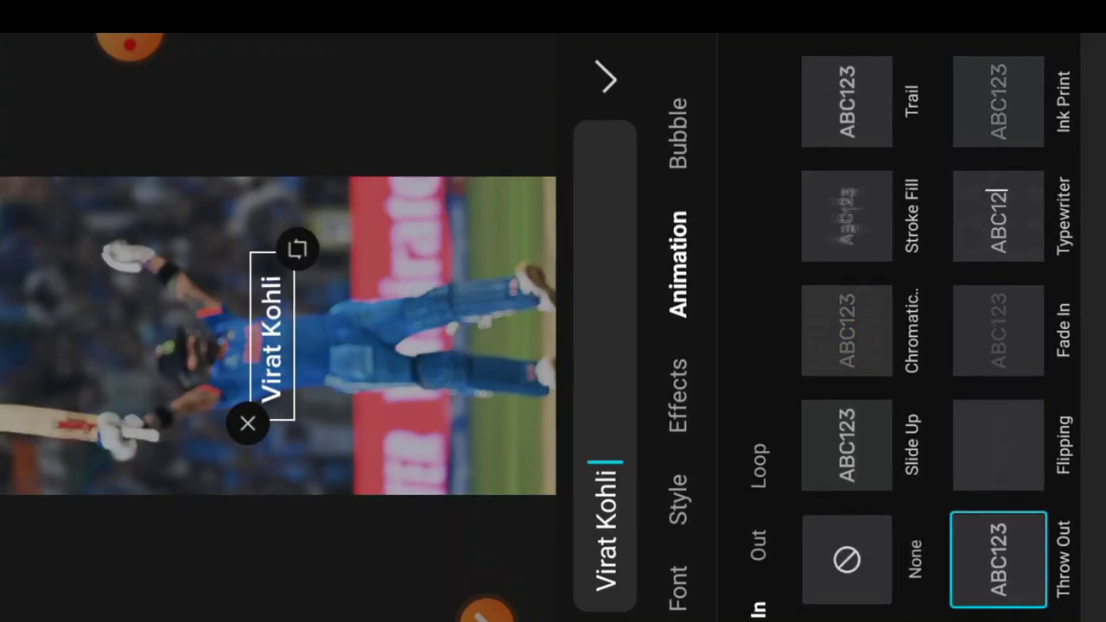
{"action": "left_click", "coordinate": [847, 331]}
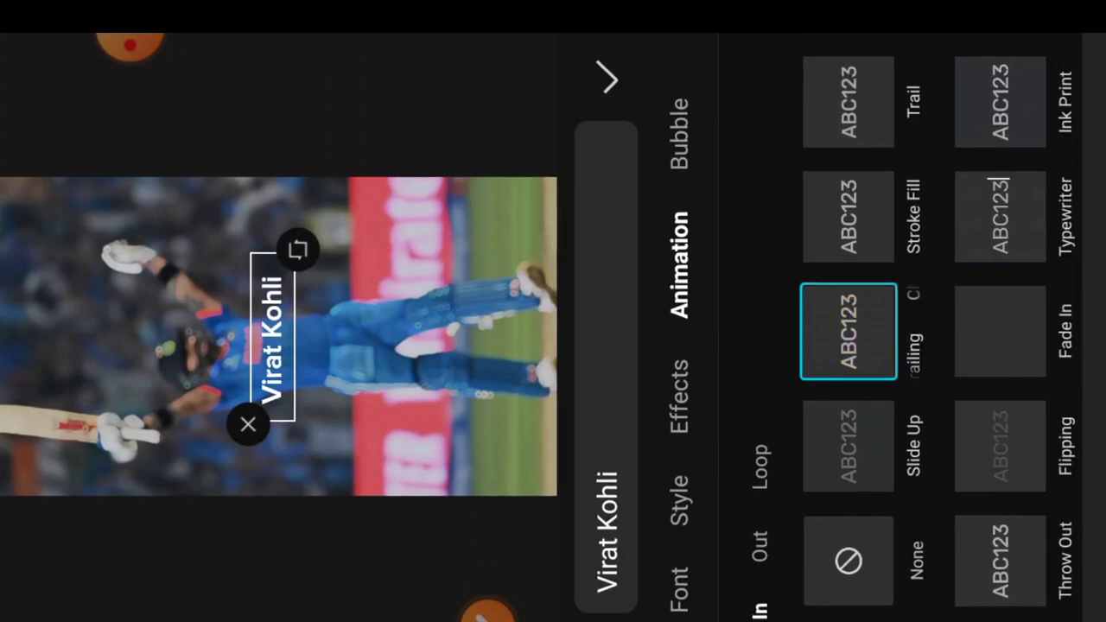
Change the Virat Kohli caption's font to Belizio and confirm the text edit.
{"action": "left_click", "coordinate": [680, 589]}
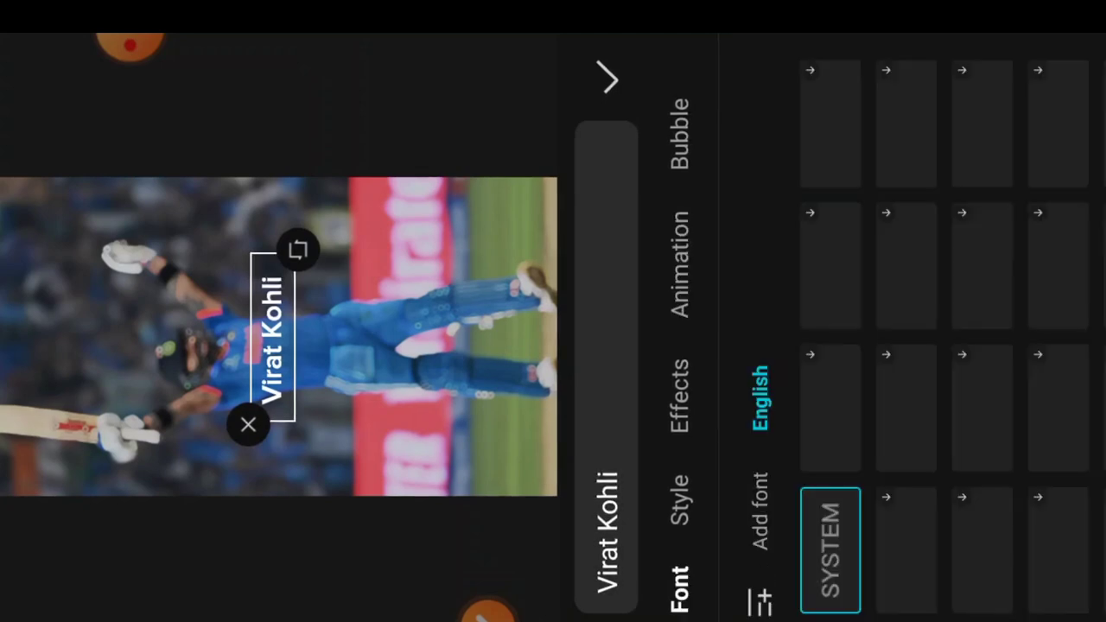
{"action": "scroll", "coordinate": [950, 337], "scroll_direction": "down", "scroll_amount": 3}
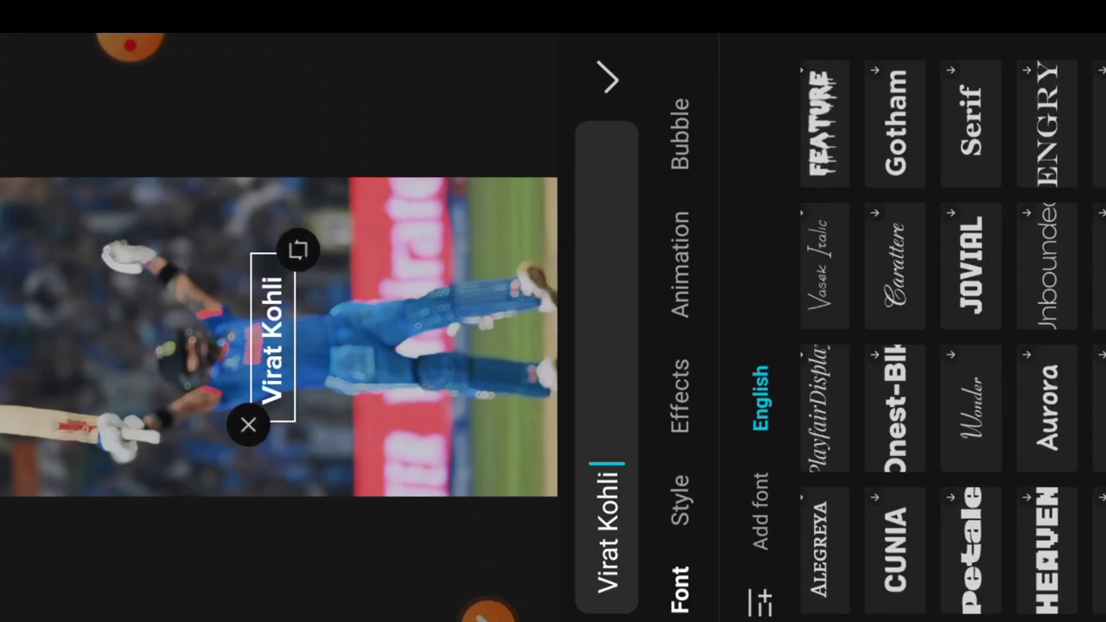
{"action": "scroll", "coordinate": [951, 337], "scroll_direction": "down", "scroll_amount": 3}
{"action": "scroll", "coordinate": [951, 337], "scroll_direction": "down", "scroll_amount": 1}
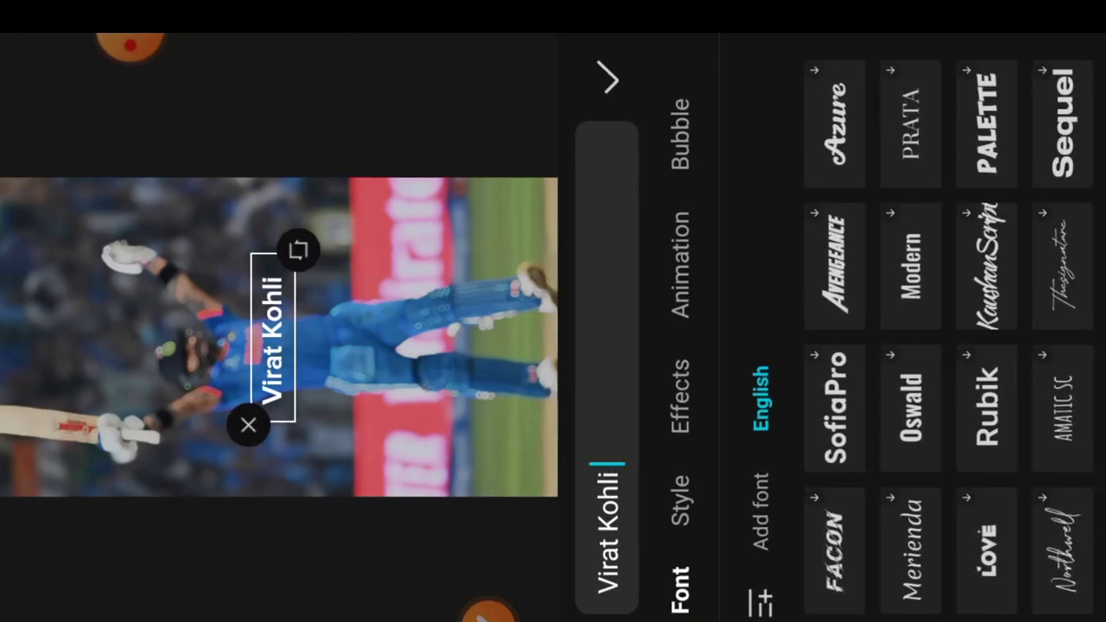
{"action": "scroll", "coordinate": [950, 337], "scroll_direction": "down", "scroll_amount": 1}
{"action": "scroll", "coordinate": [950, 337], "scroll_direction": "down", "scroll_amount": 1}
{"action": "scroll", "coordinate": [950, 337], "scroll_direction": "down", "scroll_amount": 1}
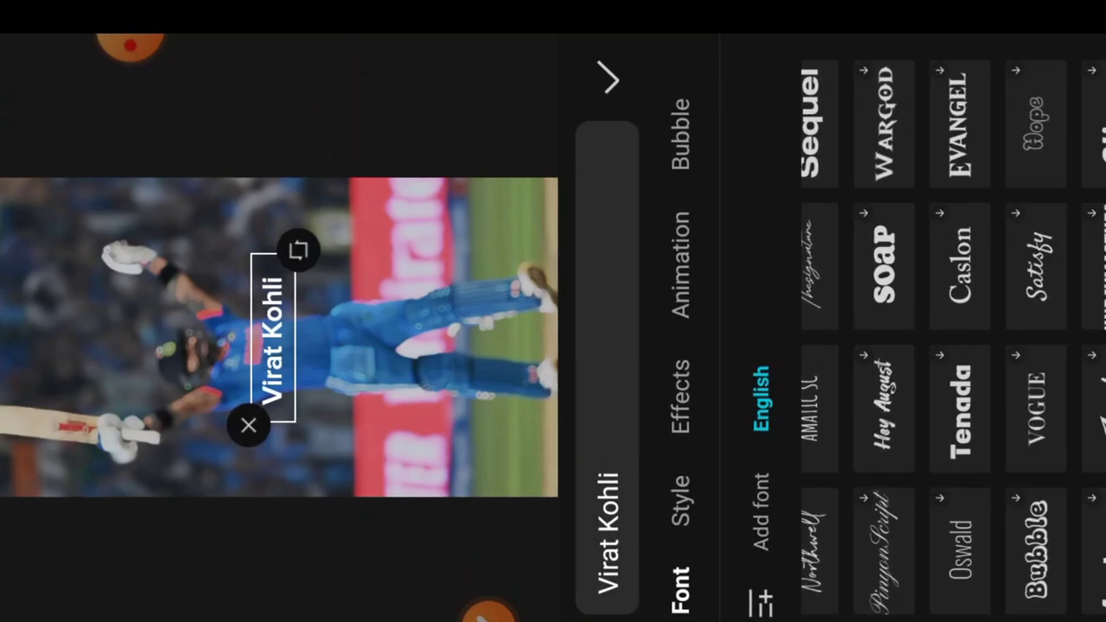
{"action": "scroll", "coordinate": [951, 337], "scroll_direction": "down", "scroll_amount": 2}
{"action": "scroll", "coordinate": [950, 337], "scroll_direction": "down", "scroll_amount": 2}
{"action": "scroll", "coordinate": [950, 337], "scroll_direction": "down", "scroll_amount": 2}
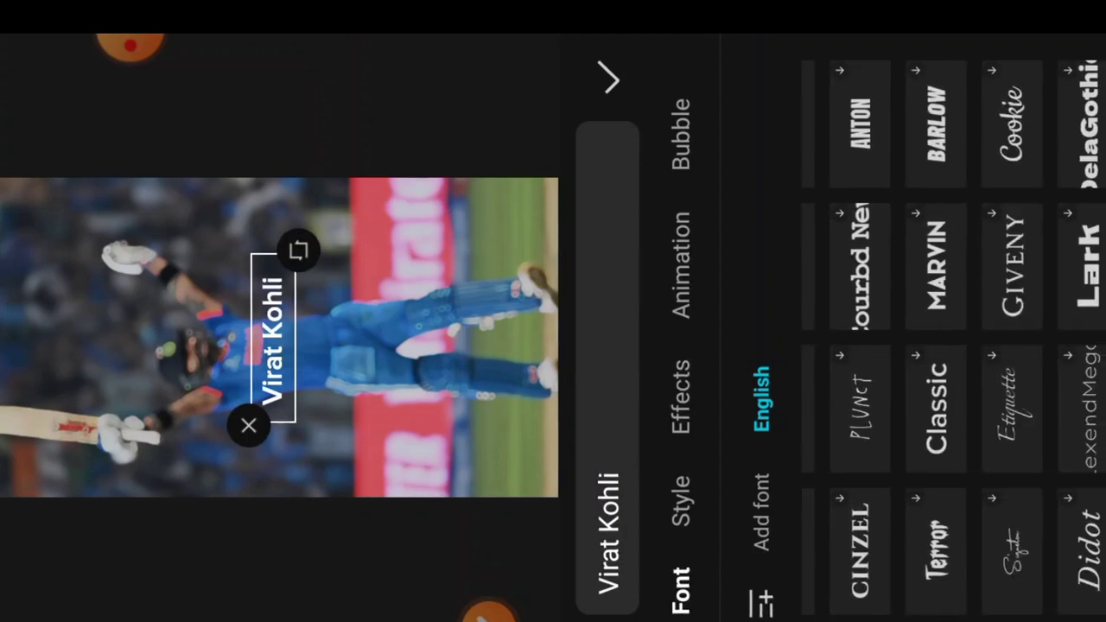
{"action": "scroll", "coordinate": [951, 337], "scroll_direction": "down", "scroll_amount": 2}
{"action": "scroll", "coordinate": [951, 337], "scroll_direction": "down", "scroll_amount": 1}
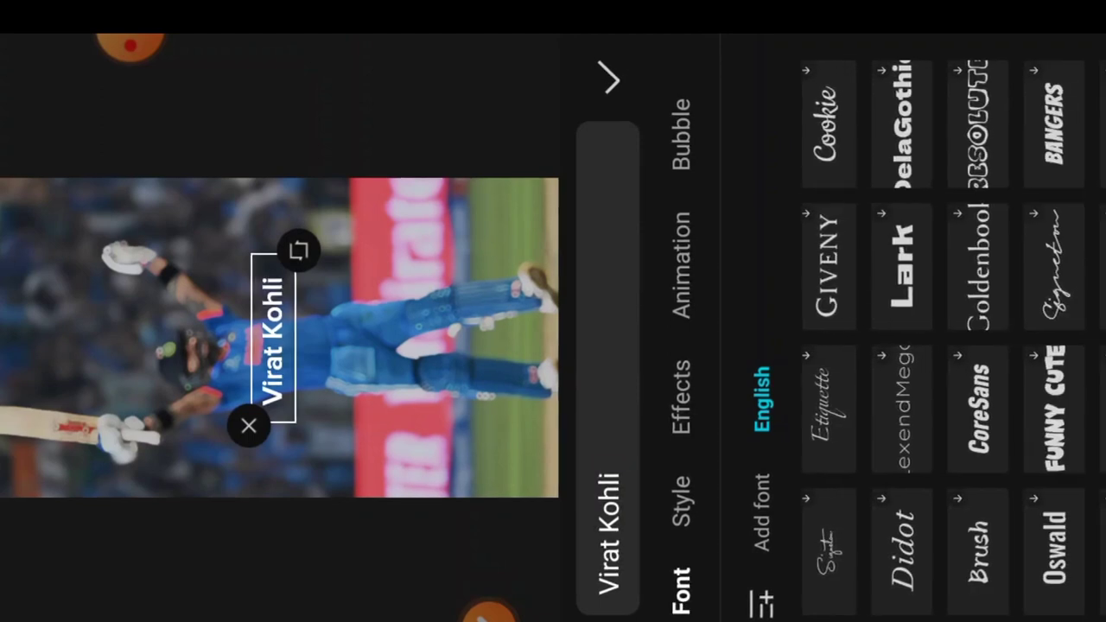
{"action": "scroll", "coordinate": [950, 337], "scroll_direction": "down", "scroll_amount": 2}
{"action": "scroll", "coordinate": [951, 337], "scroll_direction": "down", "scroll_amount": 1}
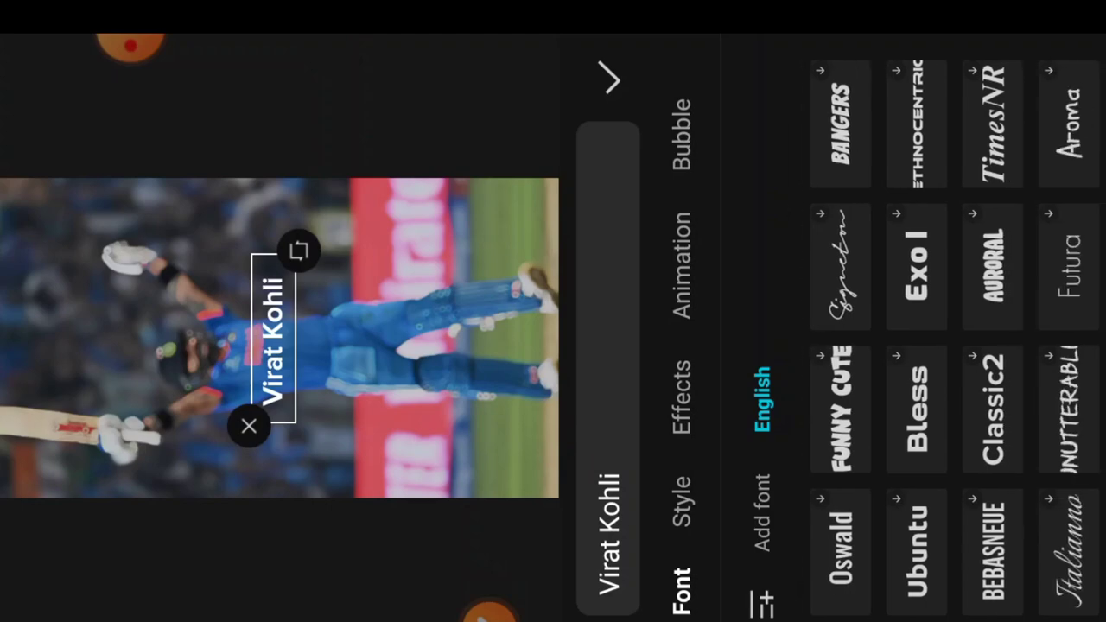
{"action": "scroll", "coordinate": [950, 337], "scroll_direction": "down", "scroll_amount": 2}
{"action": "scroll", "coordinate": [951, 337], "scroll_direction": "down", "scroll_amount": 2}
{"action": "scroll", "coordinate": [951, 337], "scroll_direction": "down", "scroll_amount": 1}
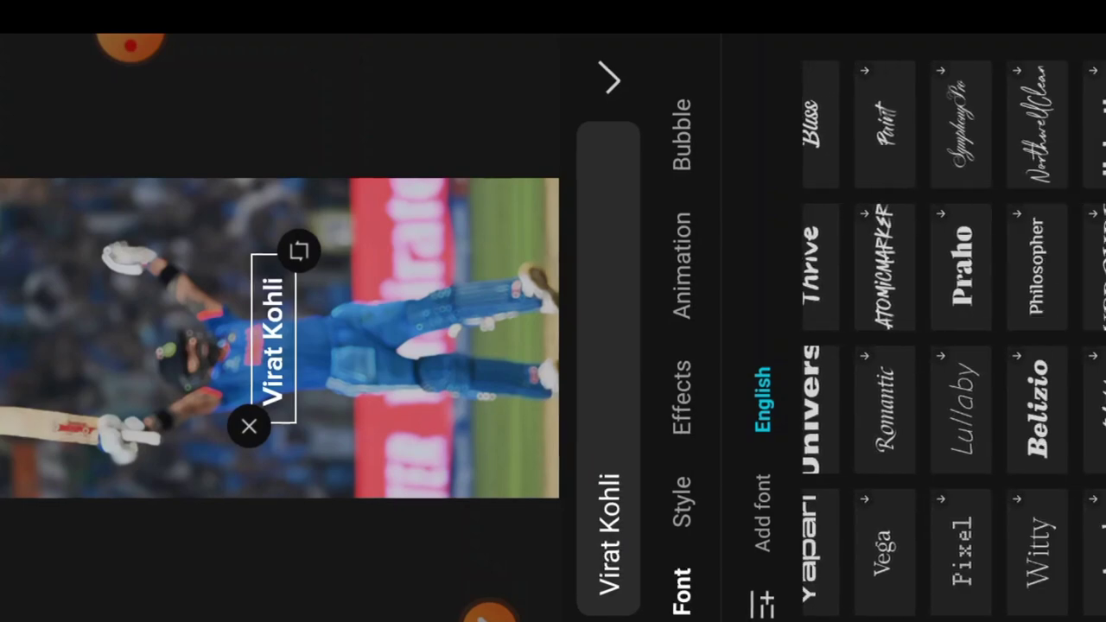
{"action": "scroll", "coordinate": [950, 337], "scroll_direction": "down", "scroll_amount": 1}
{"action": "scroll", "coordinate": [951, 337], "scroll_direction": "up", "scroll_amount": 1}
{"action": "left_click", "coordinate": [992, 405]}
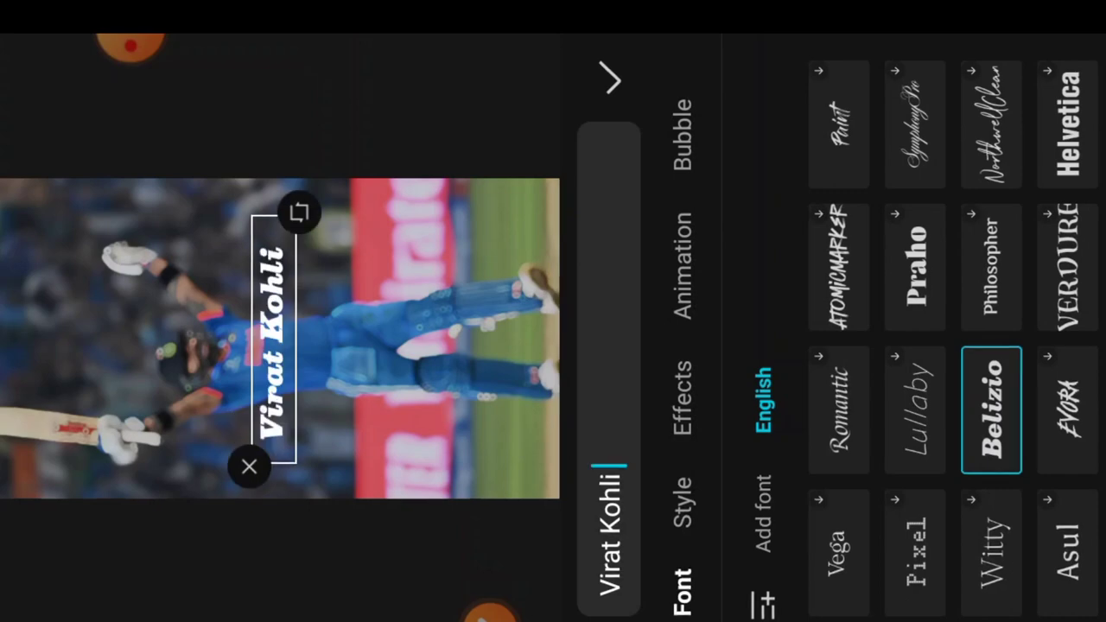
{"action": "left_click", "coordinate": [612, 79]}
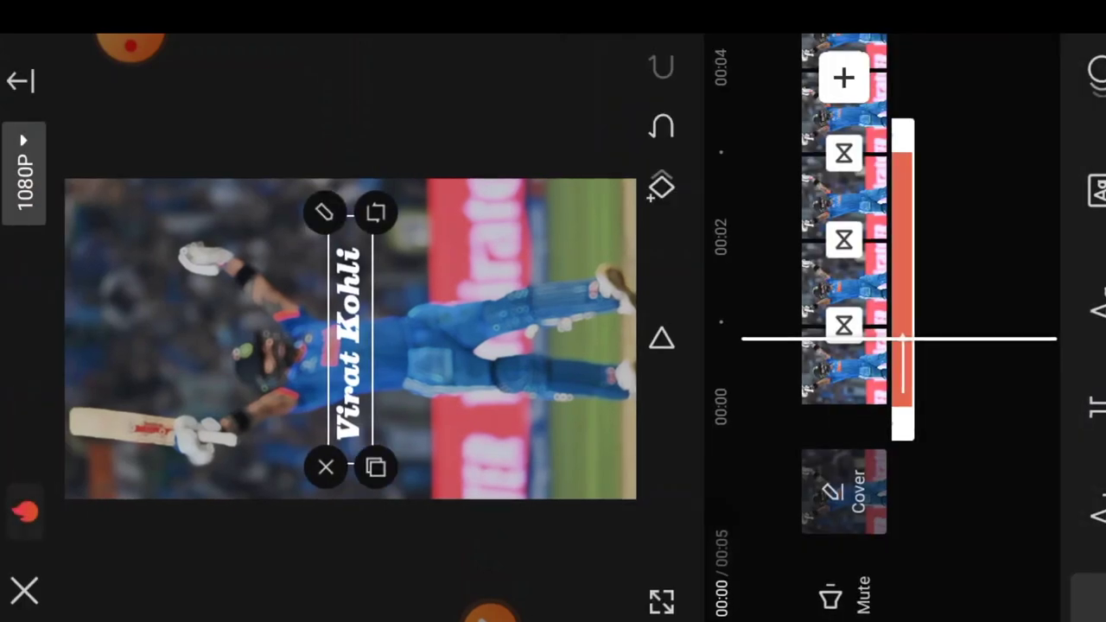
Preview the video, then drag the Virat Kohli caption down over the batsman's legs.
{"action": "left_click", "coordinate": [662, 338]}
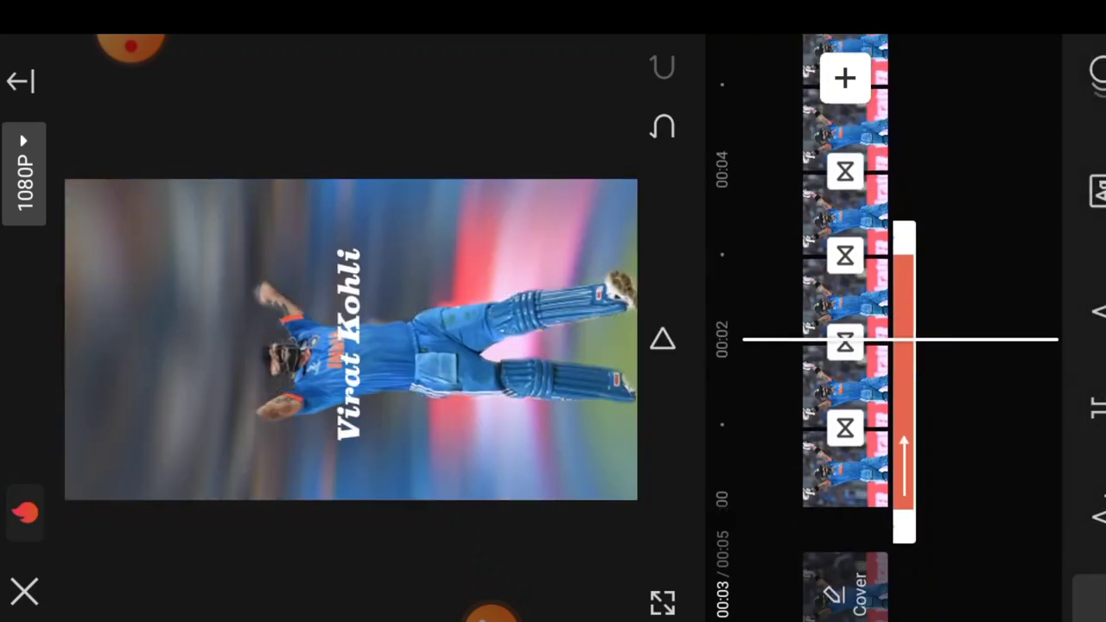
{"action": "key", "text": "Escape"}
{"action": "left_click", "coordinate": [904, 372]}
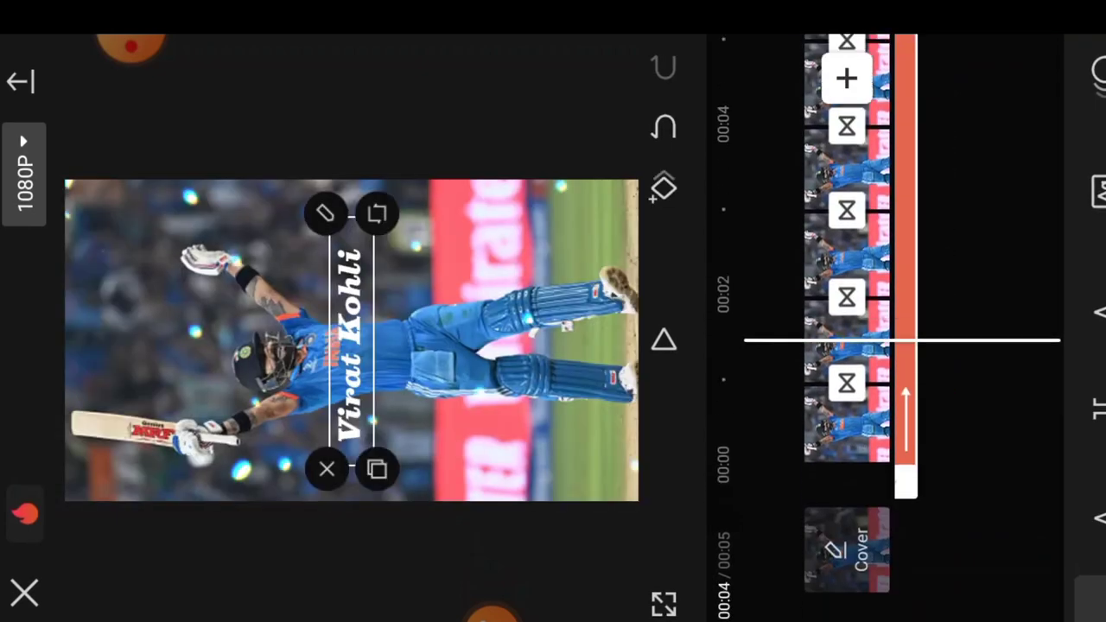
{"action": "mouse_move", "coordinate": [351, 342]}
{"action": "left_mouse_down"}
{"action": "mouse_move", "coordinate": [544, 346]}
{"action": "mouse_move", "coordinate": [550, 357]}
{"action": "left_mouse_up"}
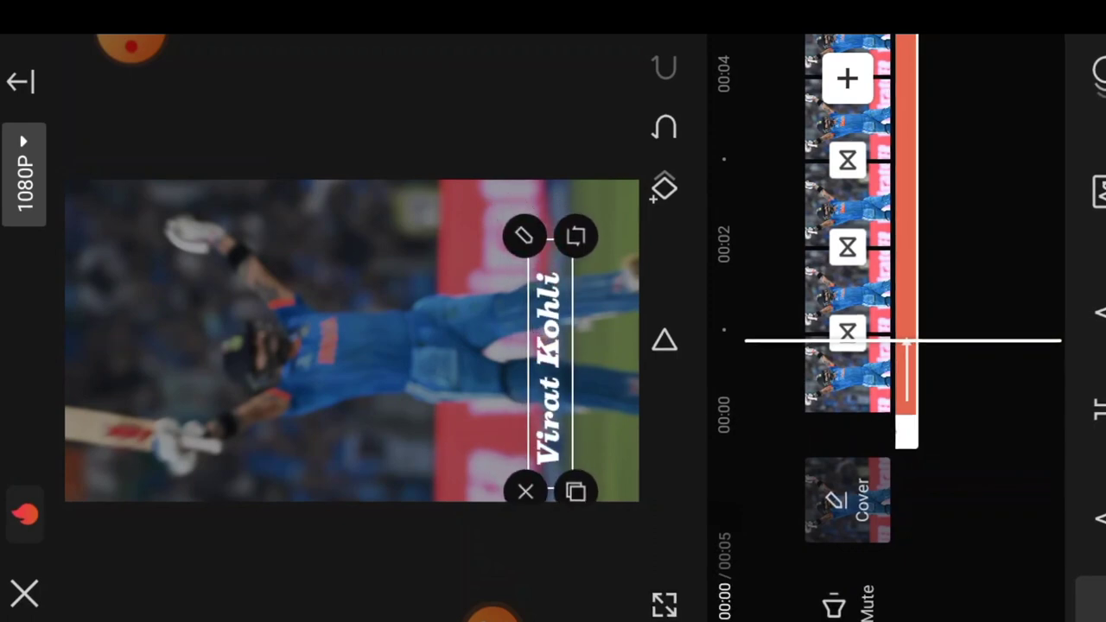
{"action": "key", "text": "Escape"}
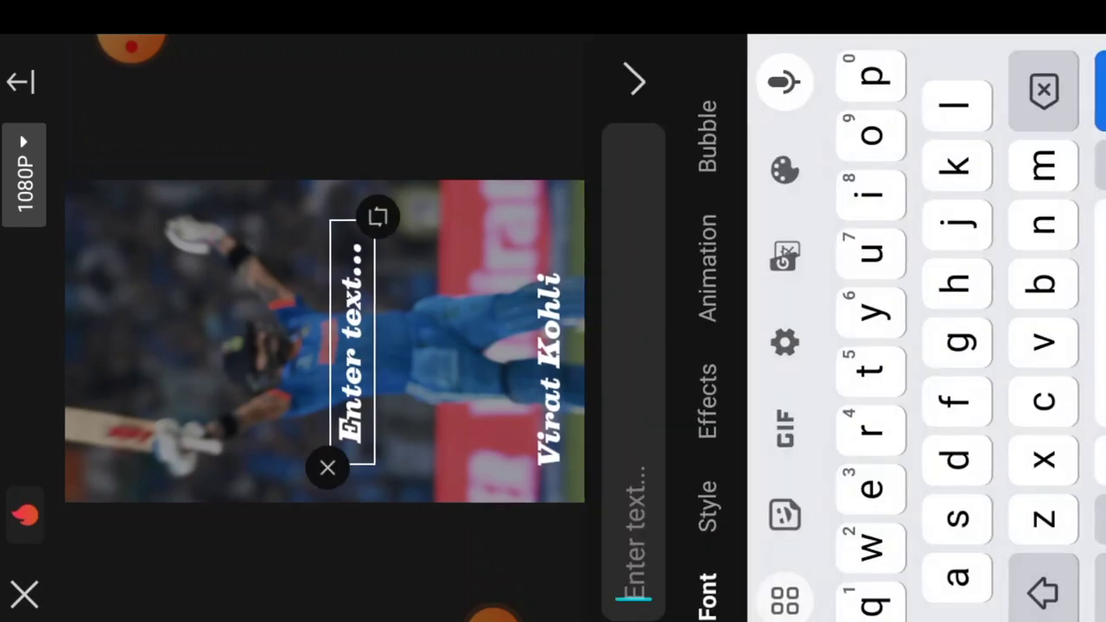
Add a 'follow me' caption, place it beside Virat Kohli, and export the video.
{"action": "type", "text": "f"}
{"action": "left_click", "coordinate": [785, 192]}
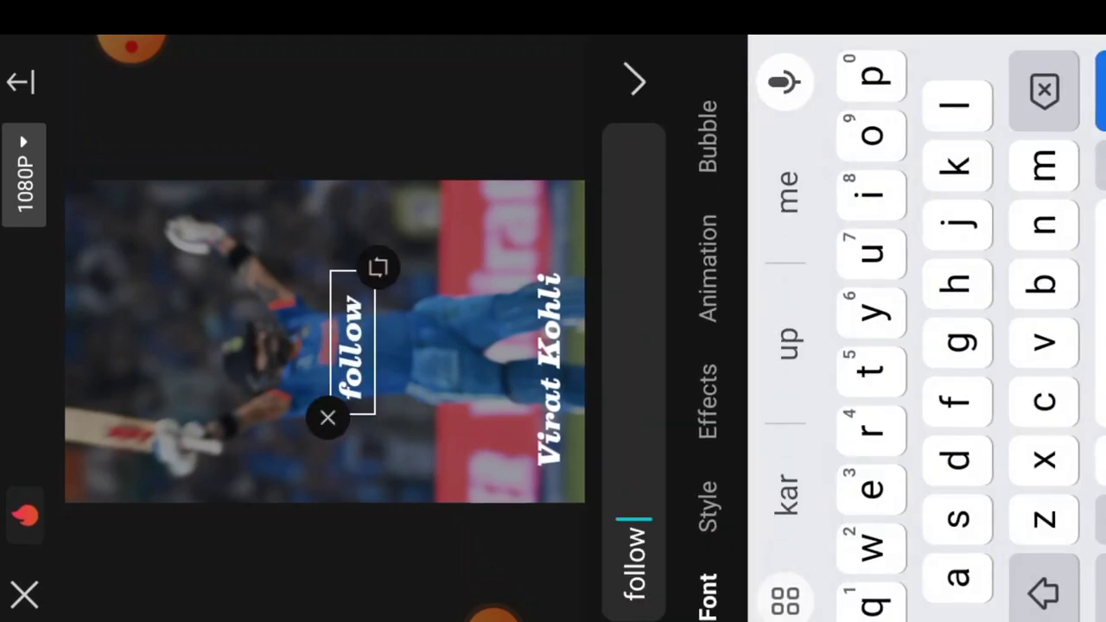
{"action": "left_click", "coordinate": [784, 192]}
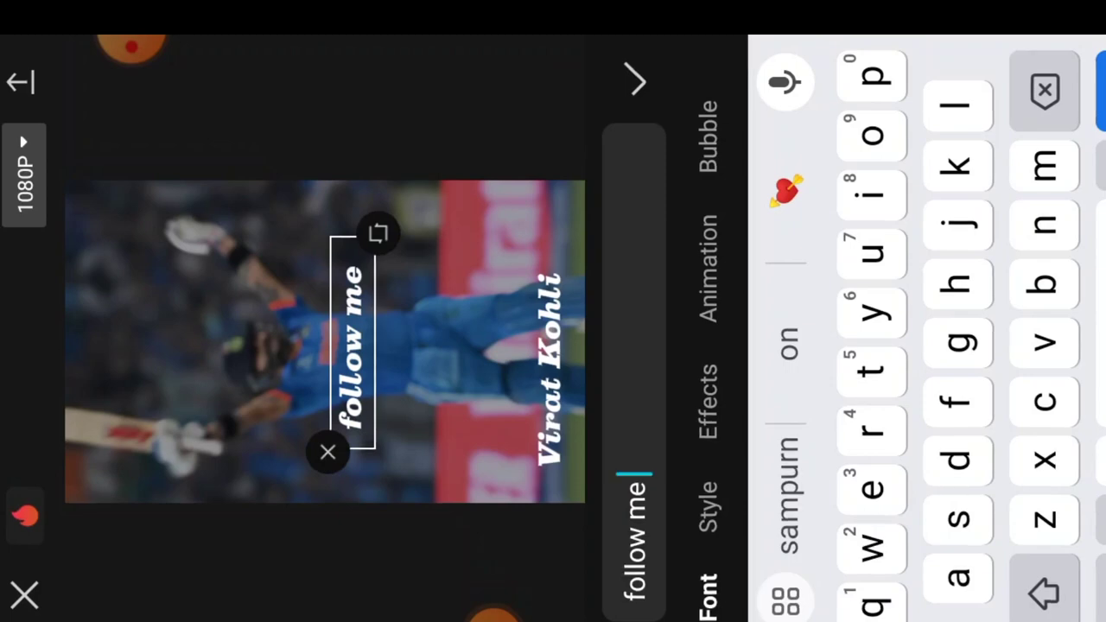
{"action": "left_click", "coordinate": [637, 81]}
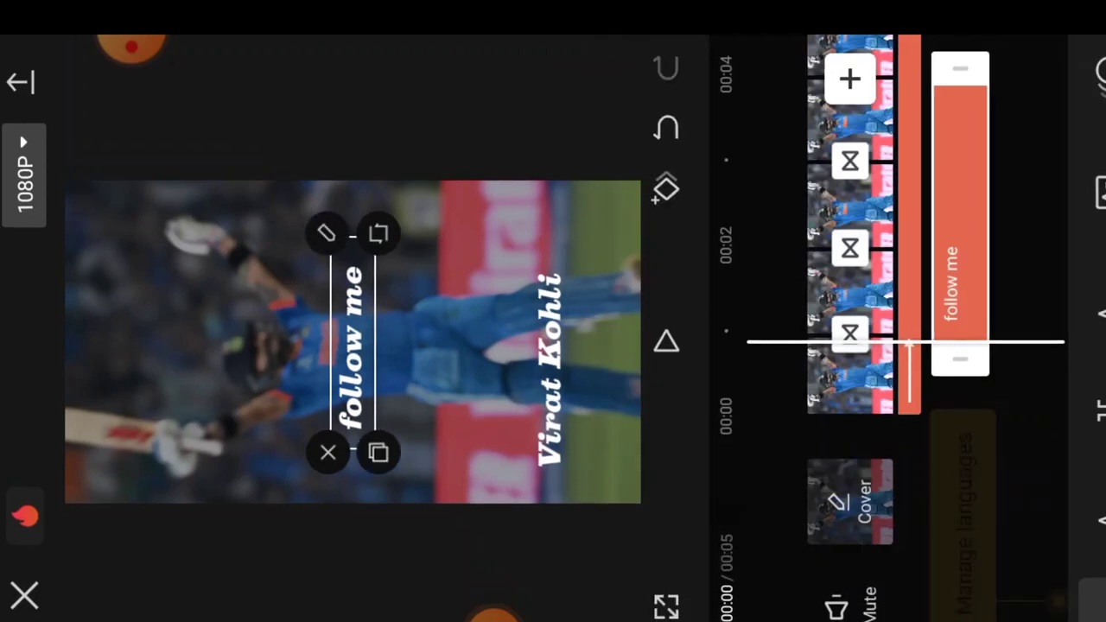
{"action": "left_click_drag", "start_coordinate": [353, 346], "coordinate": [599, 375]}
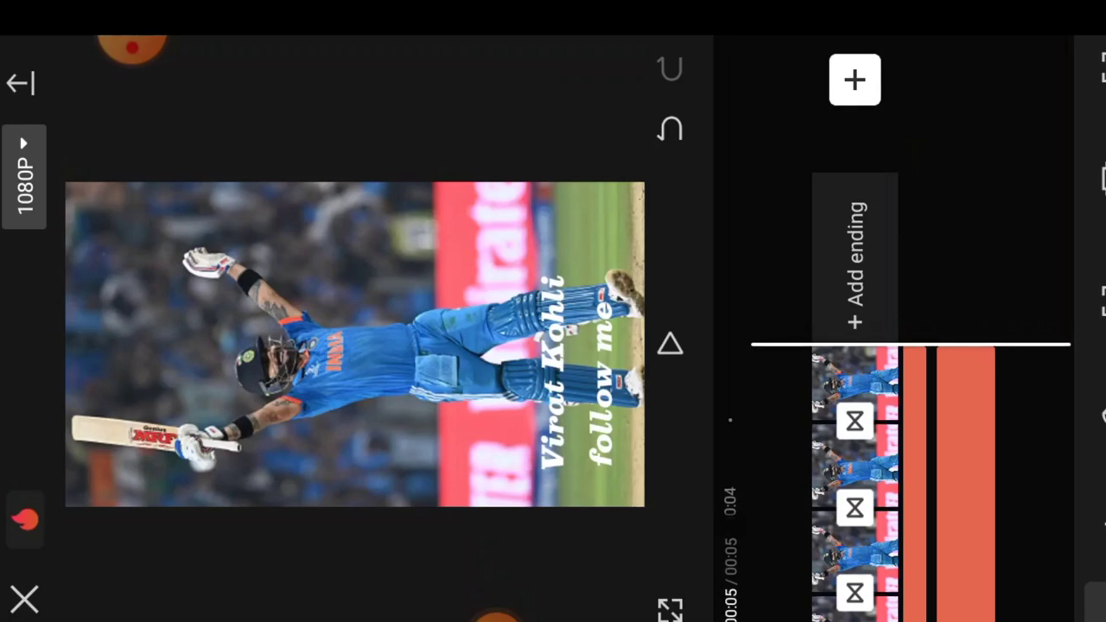
{"action": "left_click", "coordinate": [21, 82]}
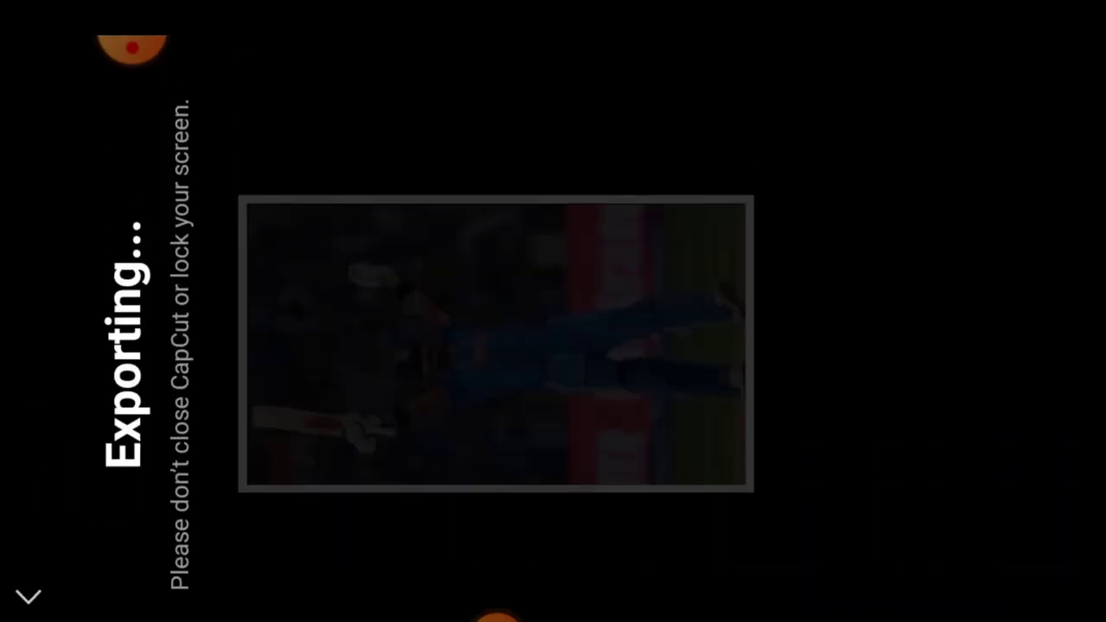